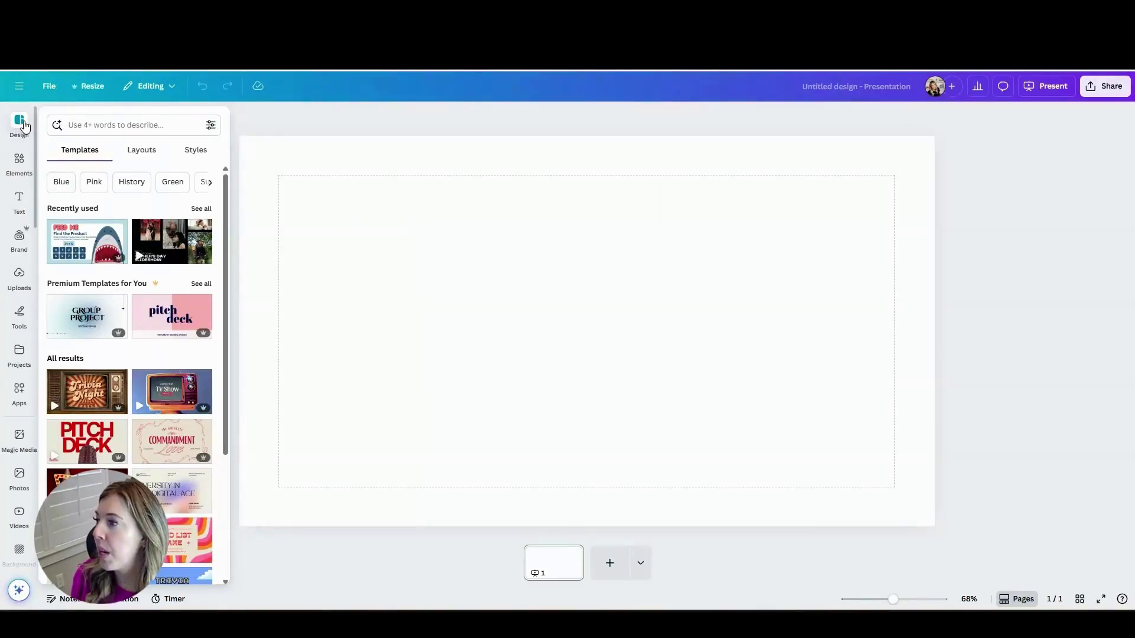
Search the design templates for the template creator's handle.
{"action": "left_click", "coordinate": [156, 123]}
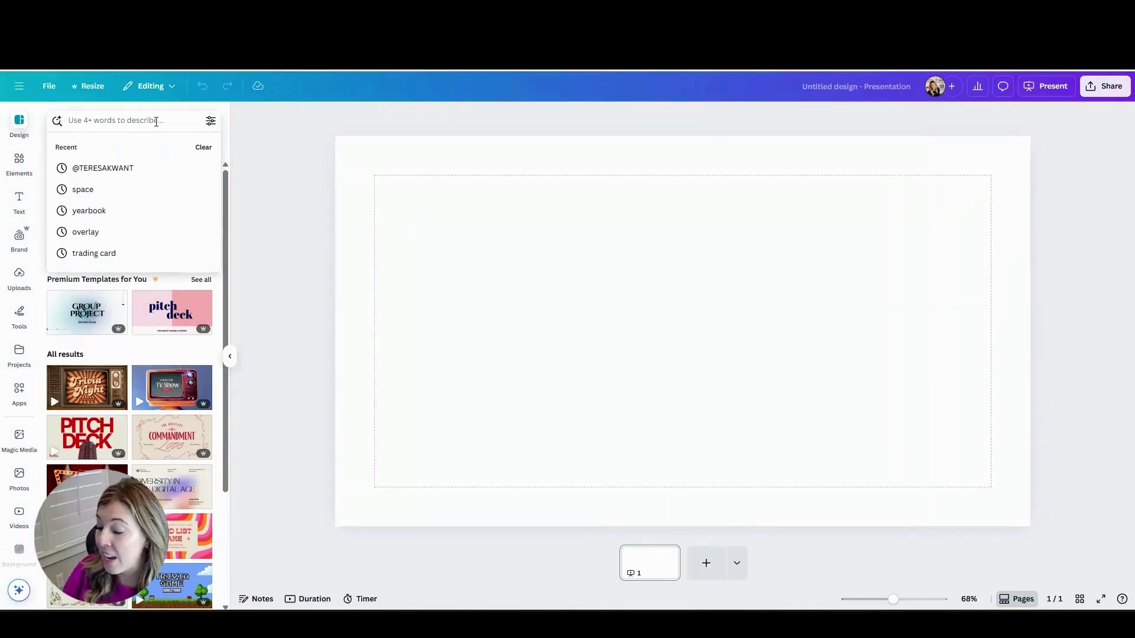
{"action": "type", "text": "@"}
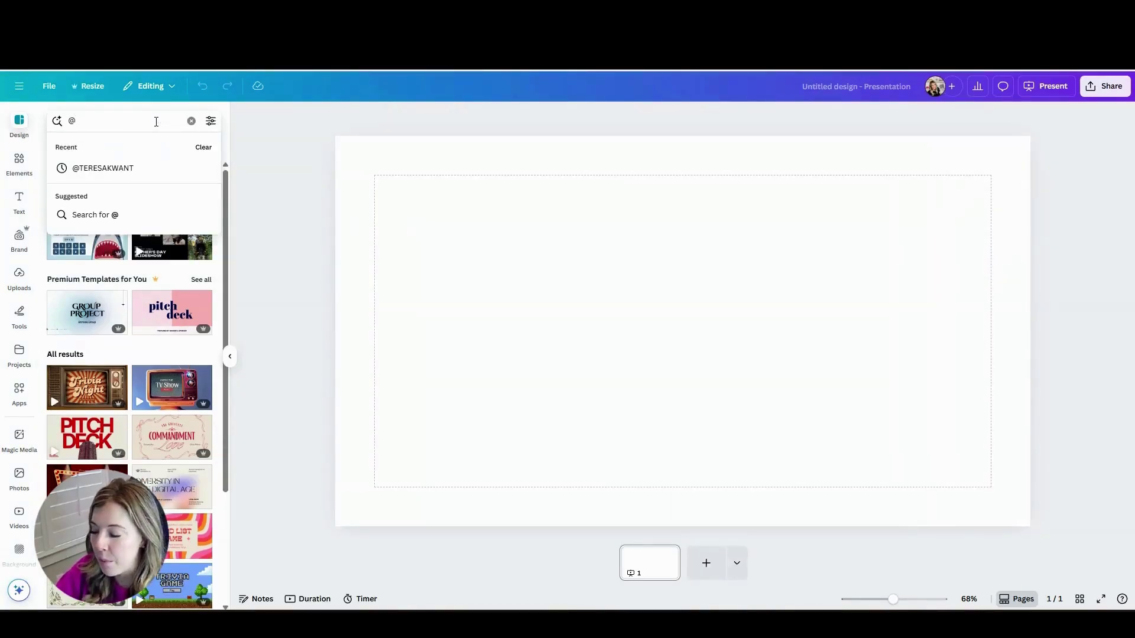
{"action": "type", "text": "teresa"}
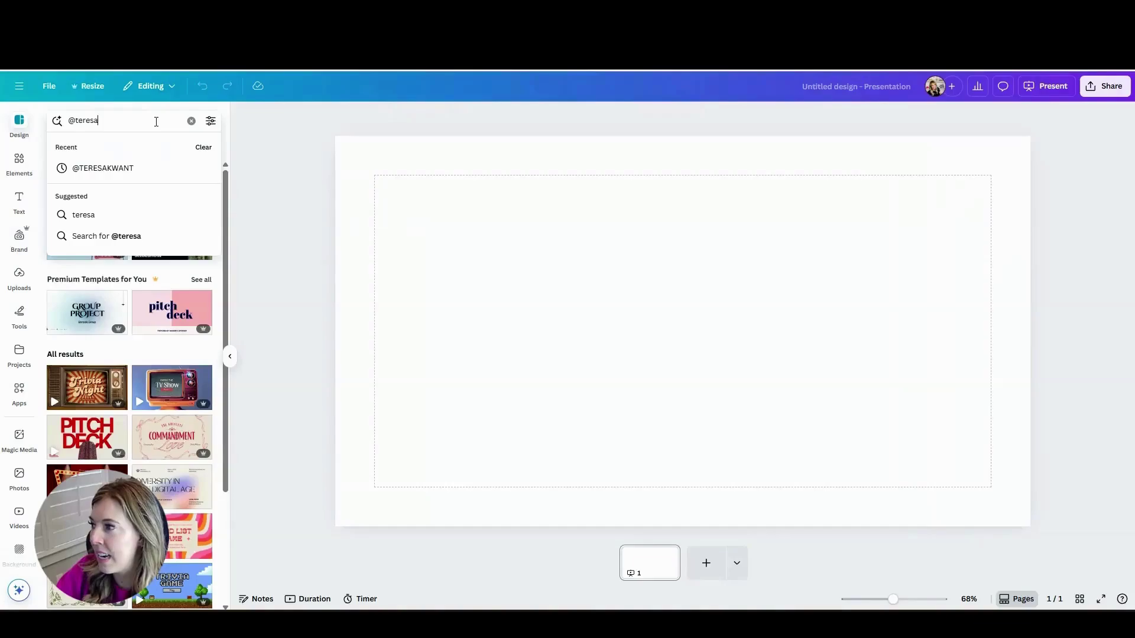
{"action": "type", "text": "kwant"}
{"action": "key", "text": "Return"}
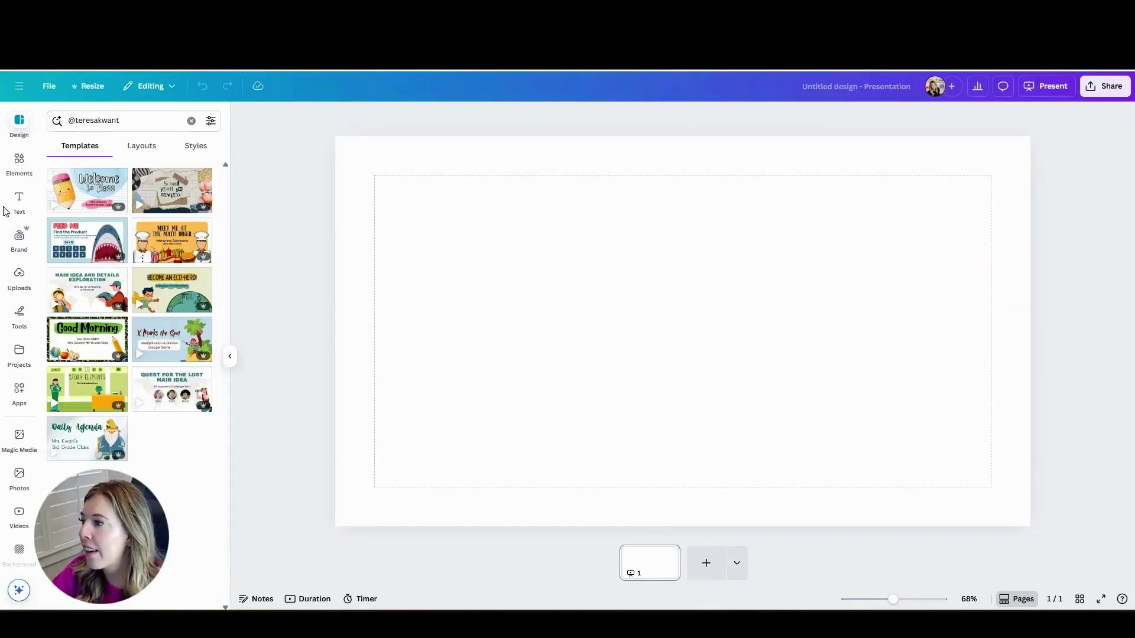
Apply all 10 pages of the scrapbook-style Year in Review presentation template to the blank design.
{"action": "left_click", "coordinate": [171, 197]}
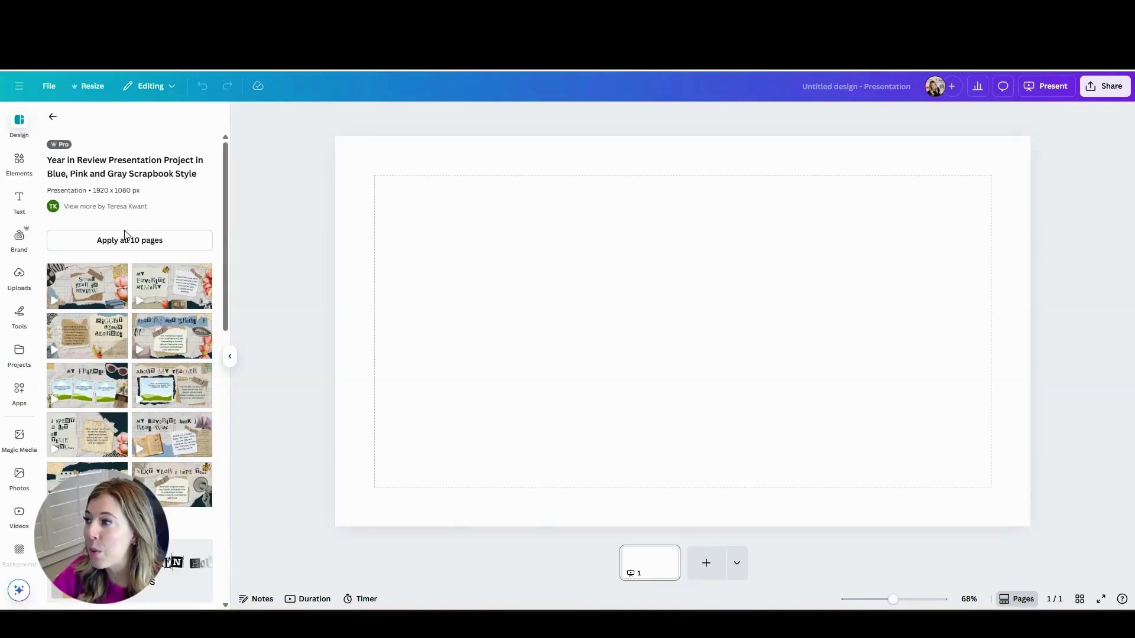
{"action": "left_click", "coordinate": [98, 248]}
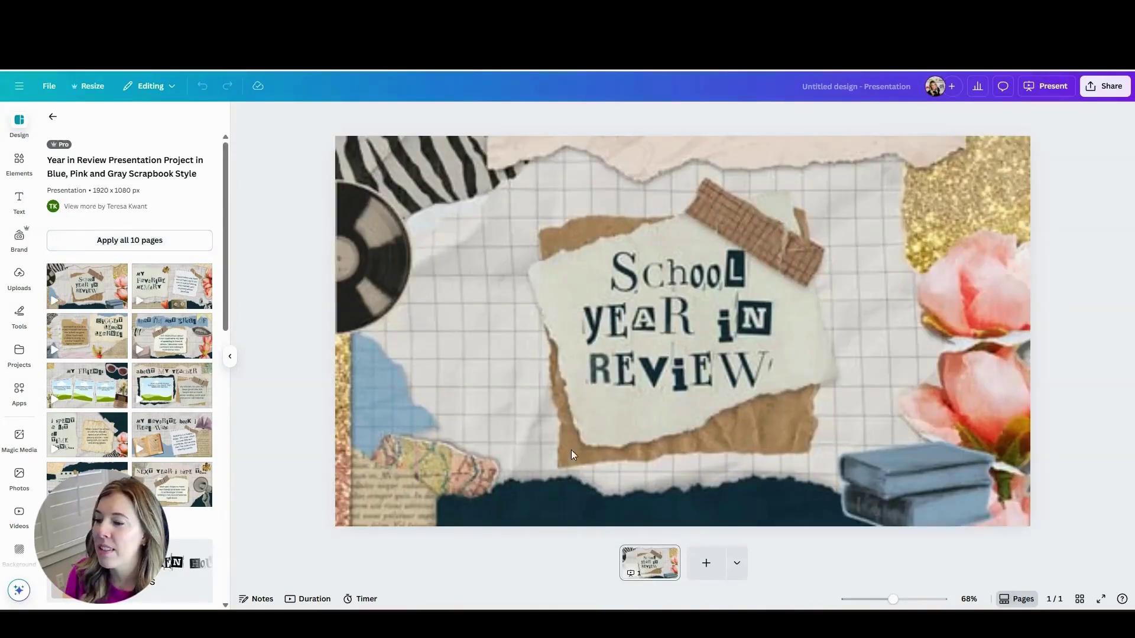
{"action": "left_click", "coordinate": [118, 243]}
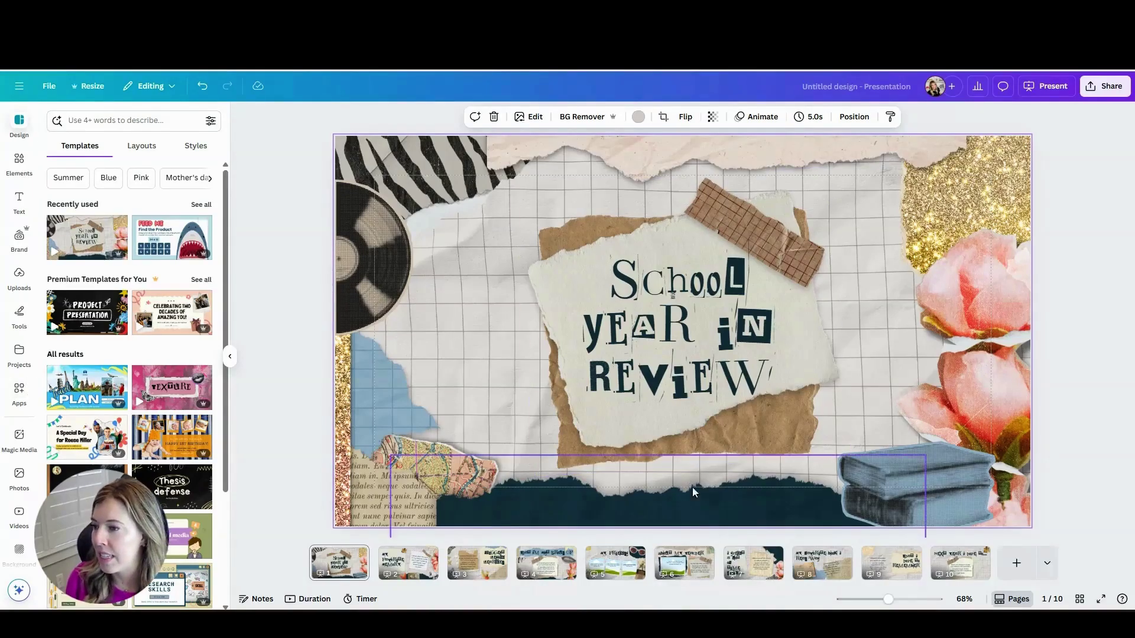
Examine the sample text boxes on pages 2 to 4 and open the My Friends page.
{"action": "left_click", "coordinate": [413, 576]}
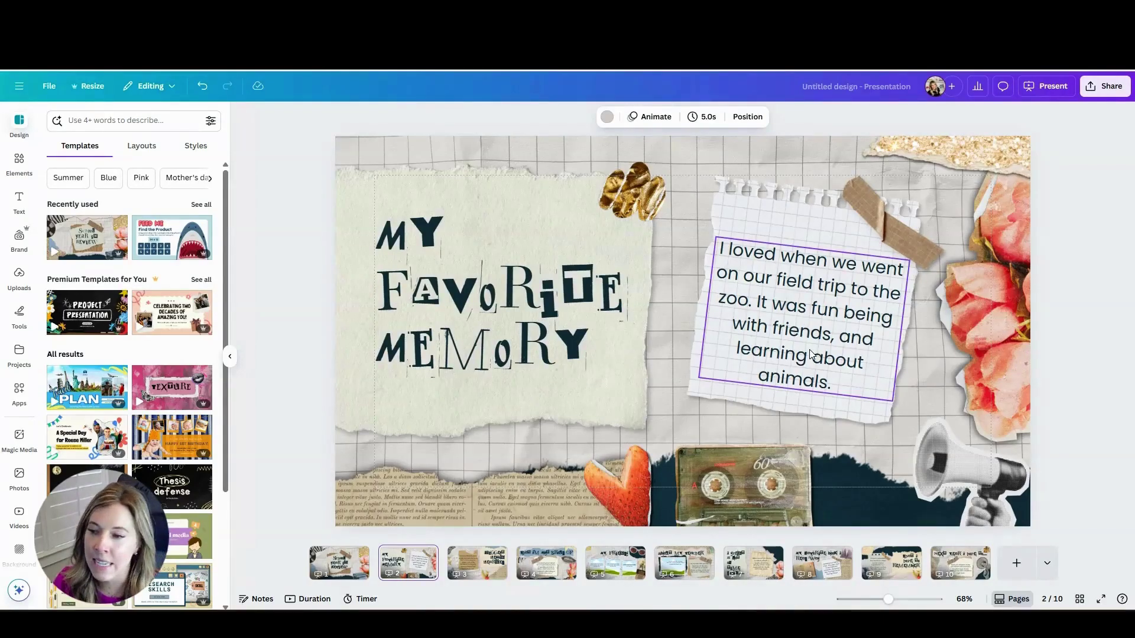
{"action": "left_click", "coordinate": [863, 381]}
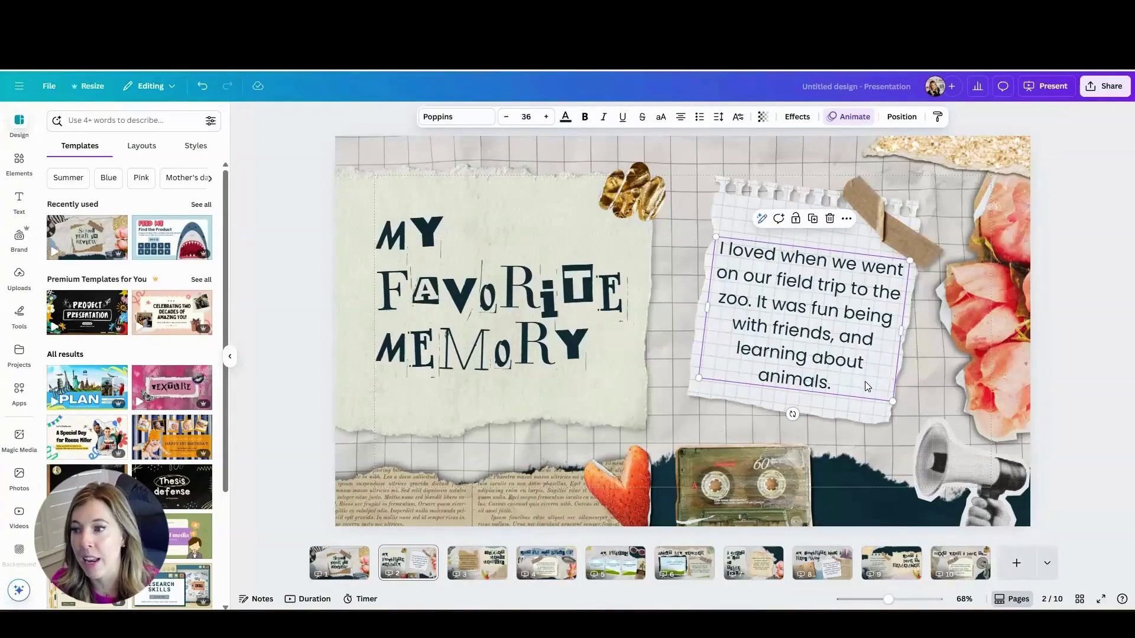
{"action": "left_click", "coordinate": [468, 569]}
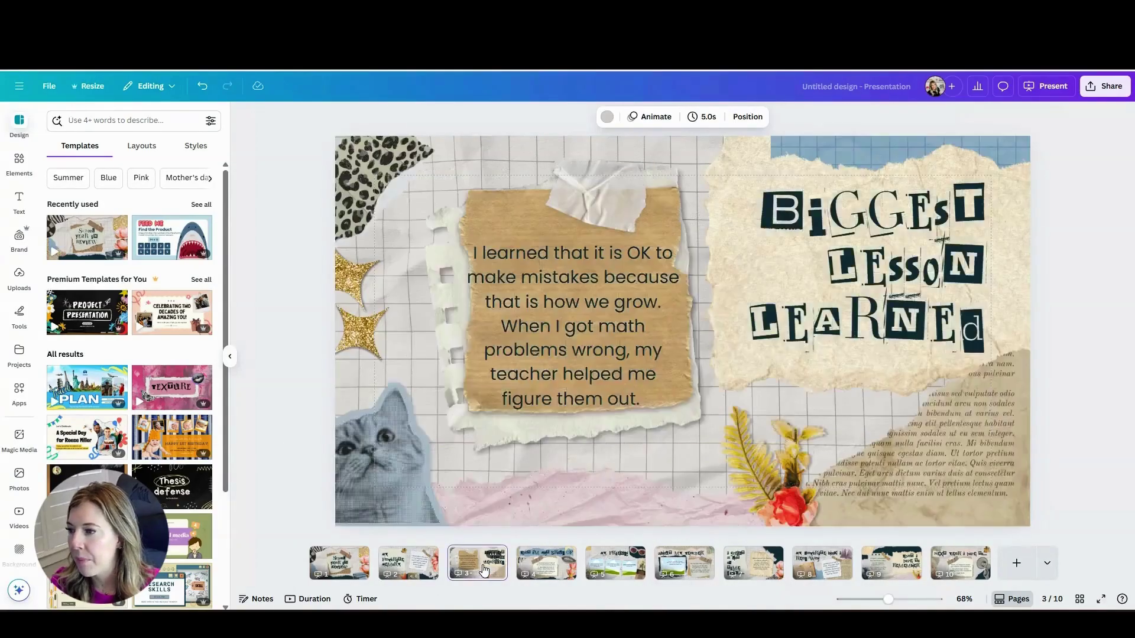
{"action": "left_click", "coordinate": [481, 245]}
{"action": "left_click", "coordinate": [504, 269]}
{"action": "left_click_drag", "start_coordinate": [473, 253], "coordinate": [682, 420]}
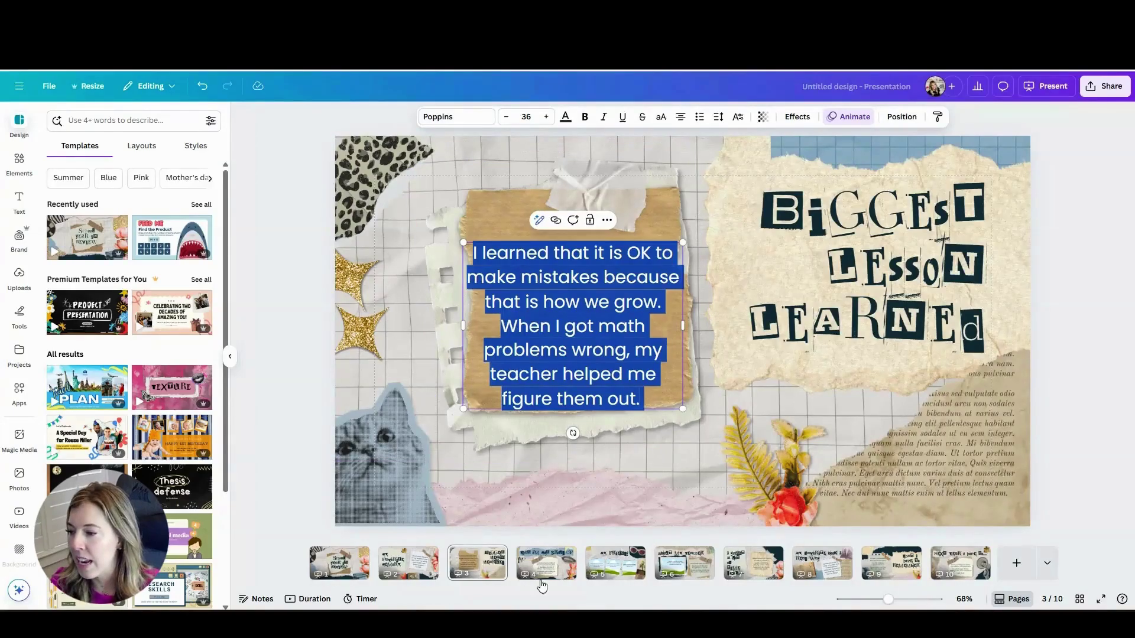
{"action": "scroll", "coordinate": [488, 459], "scroll_direction": "down", "scroll_amount": 3}
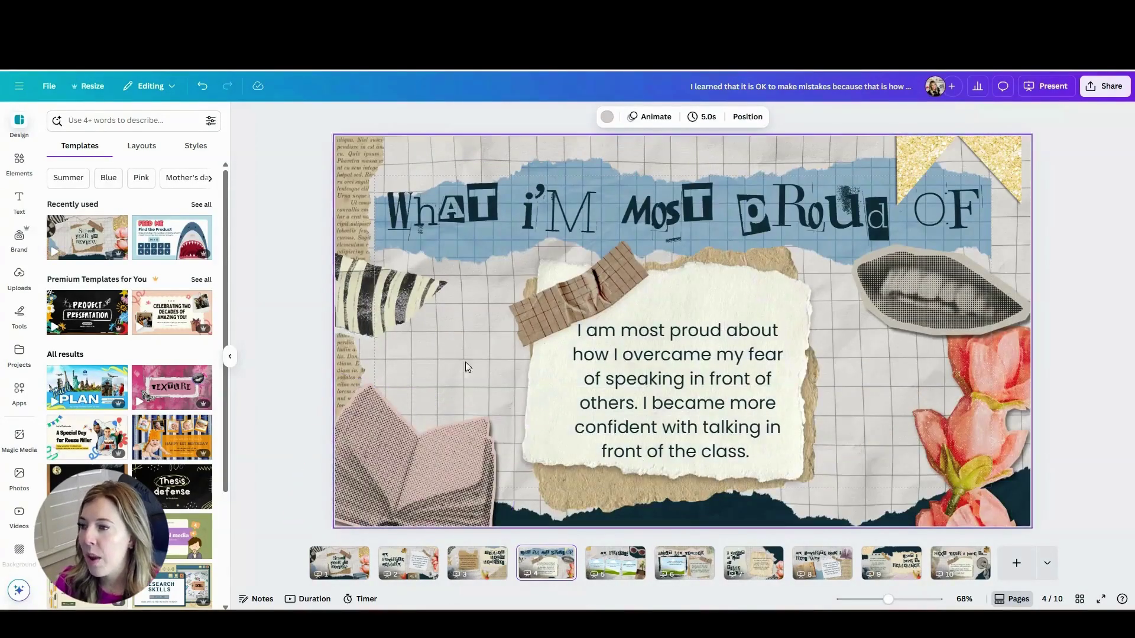
{"action": "left_click", "coordinate": [616, 382]}
{"action": "double_click", "coordinate": [633, 362]}
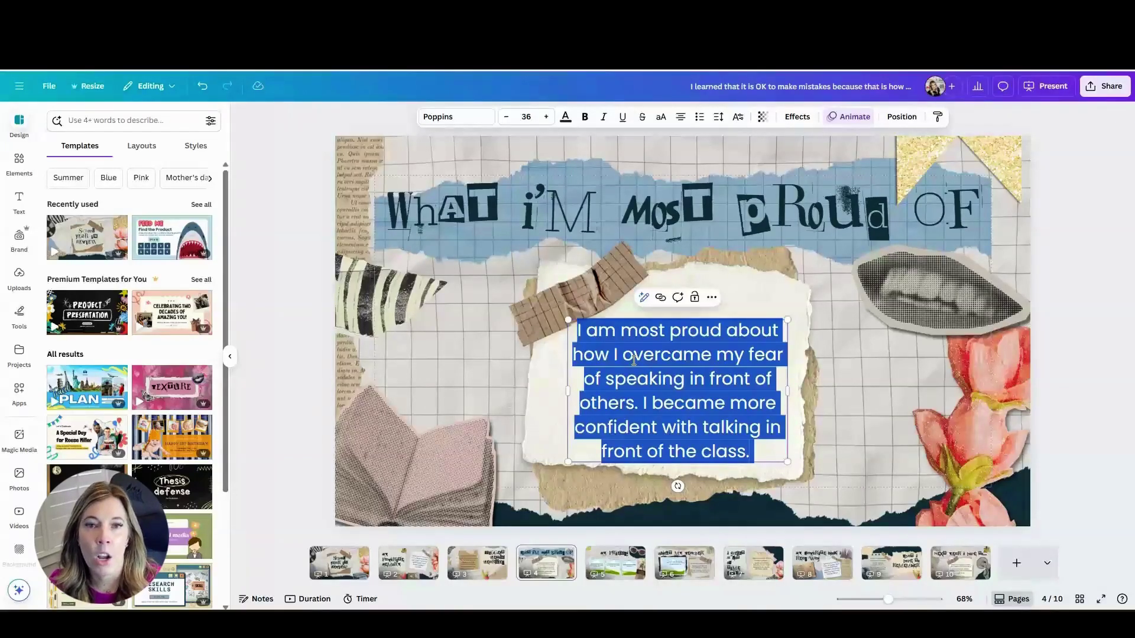
{"action": "left_click", "coordinate": [534, 367]}
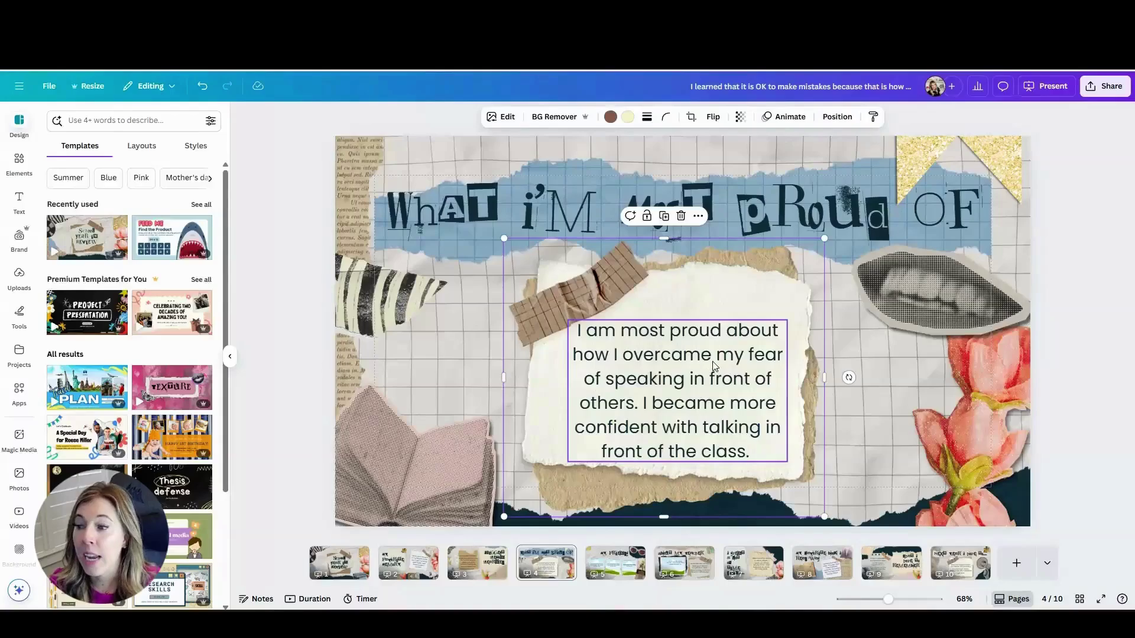
{"action": "left_click", "coordinate": [612, 561]}
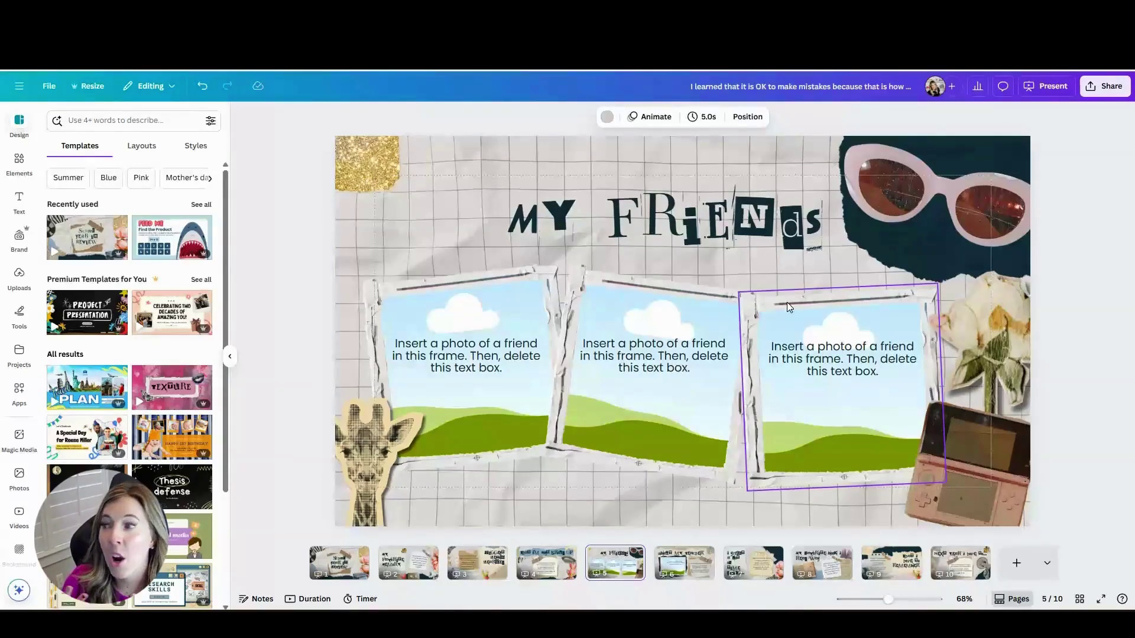
{"action": "left_click", "coordinate": [19, 277]}
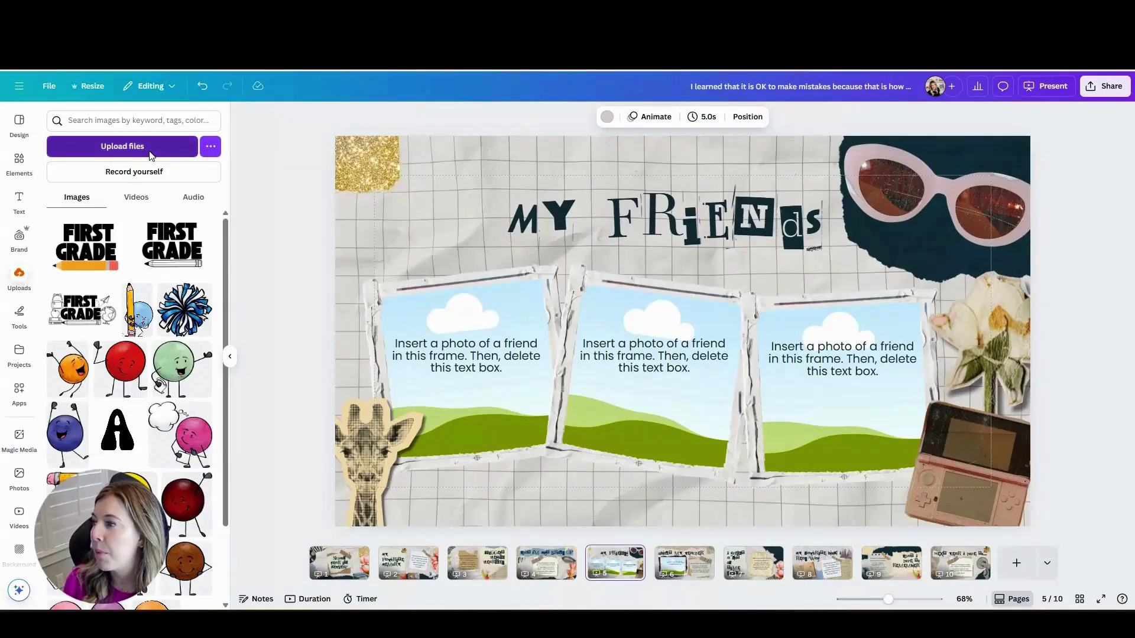
{"action": "left_click", "coordinate": [148, 150]}
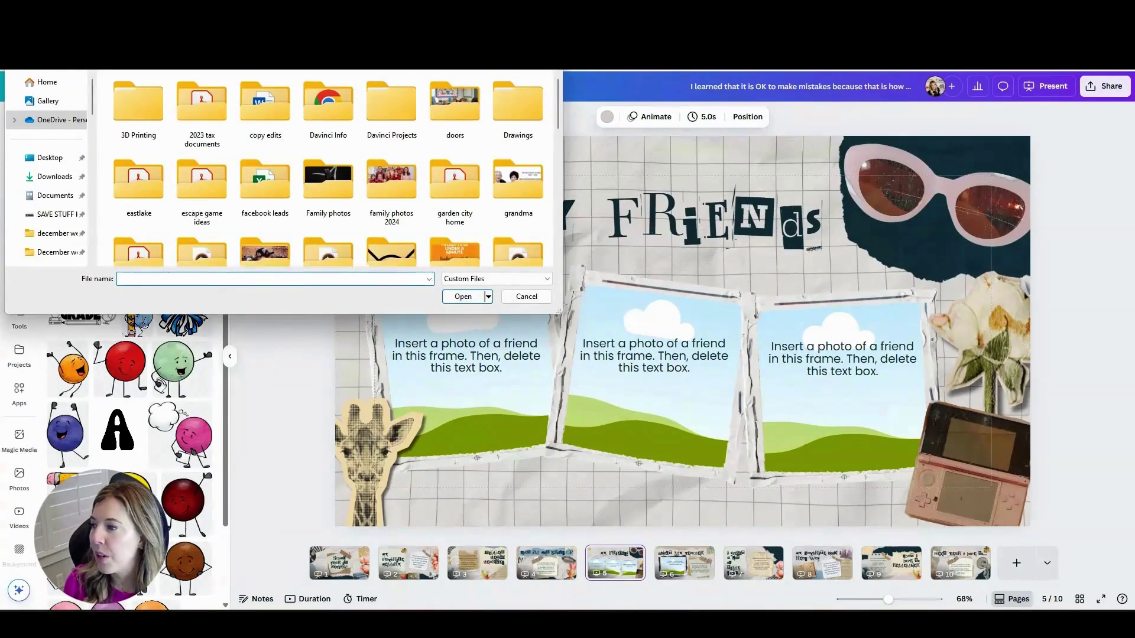
{"action": "key", "text": "Escape"}
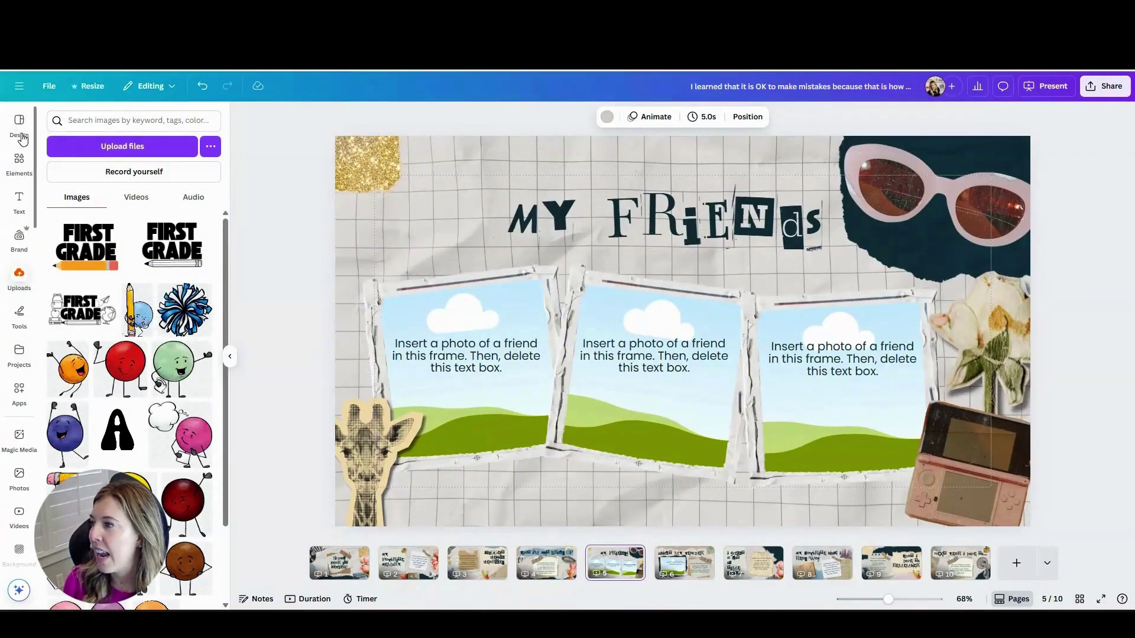
Search the elements for "friends", refine the search to "school friends" and show all matching photos.
{"action": "left_click", "coordinate": [19, 161]}
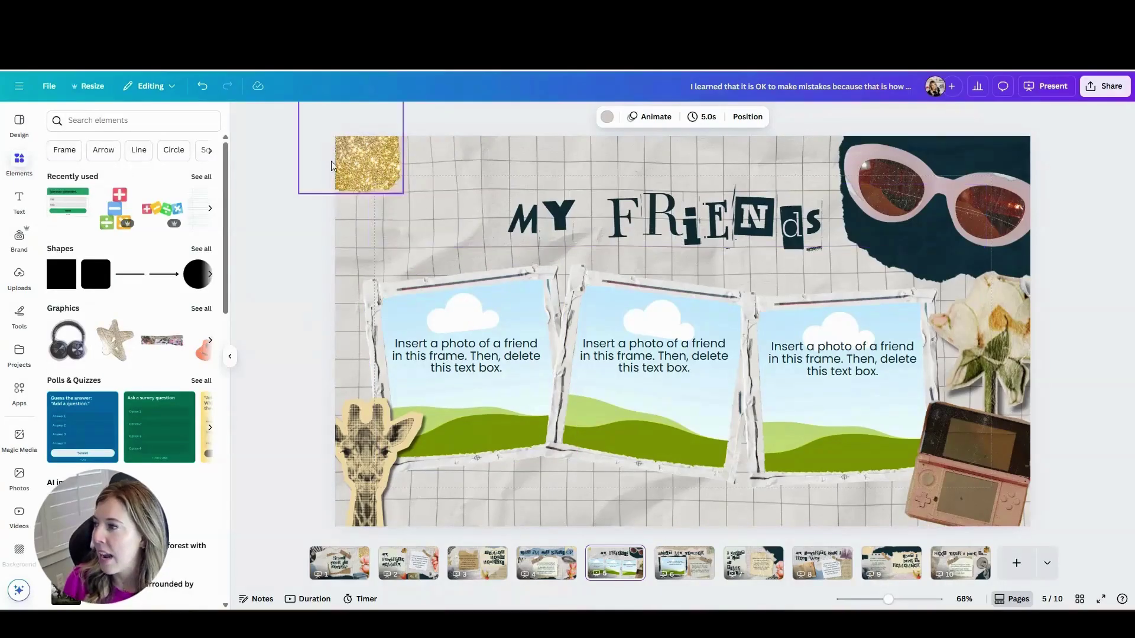
{"action": "left_click", "coordinate": [161, 116]}
{"action": "type", "text": "friends"}
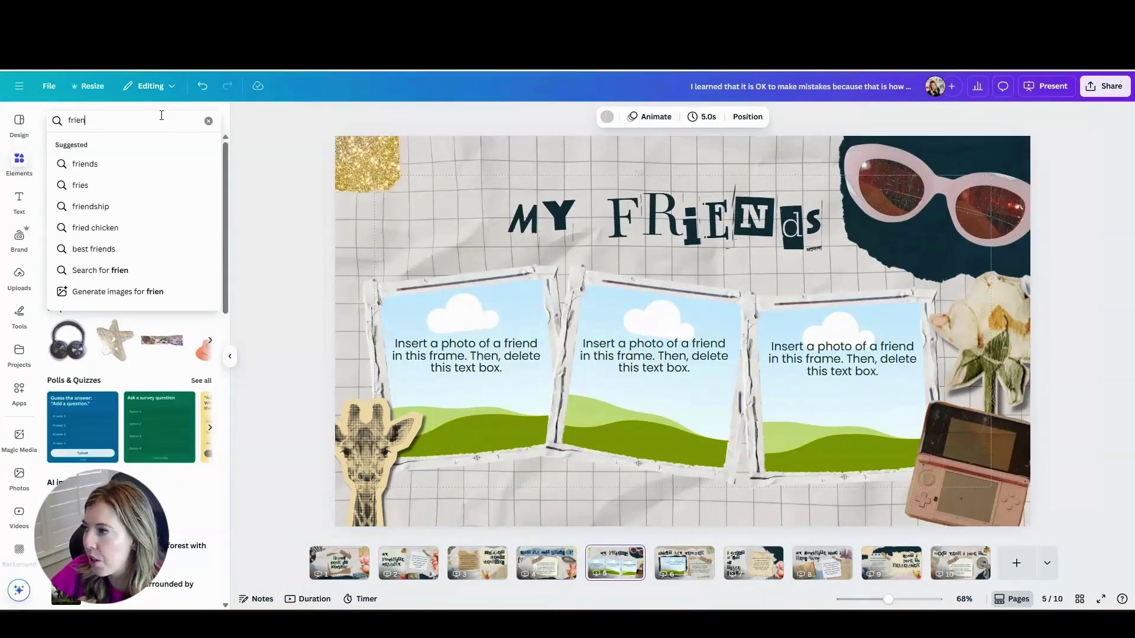
{"action": "key", "text": "Return"}
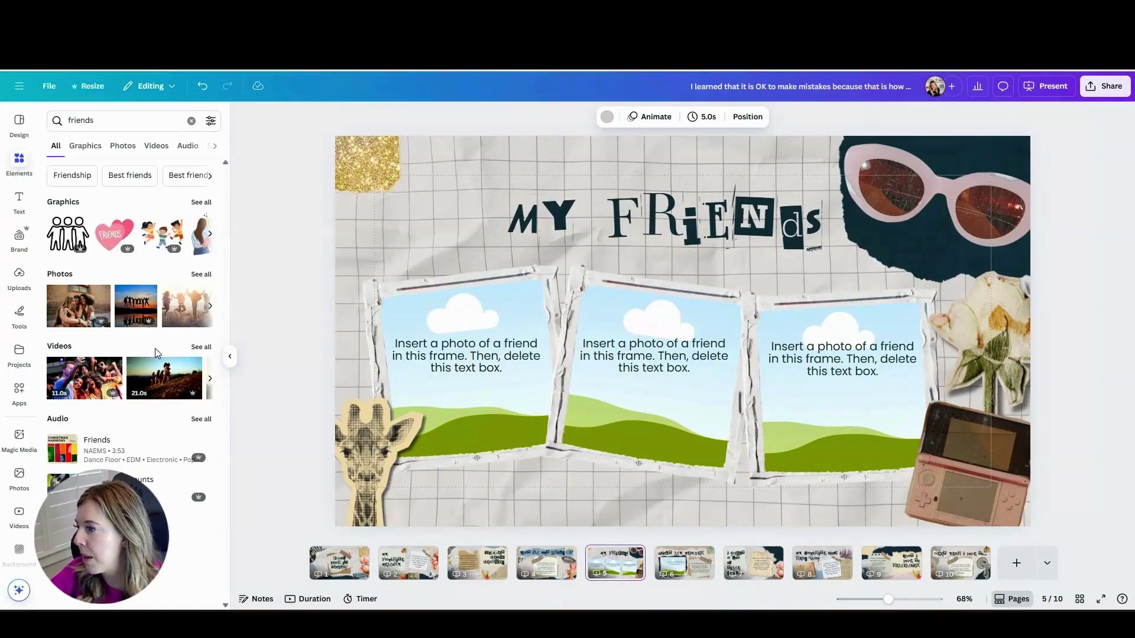
{"action": "left_click", "coordinate": [68, 120]}
{"action": "type", "text": "school"}
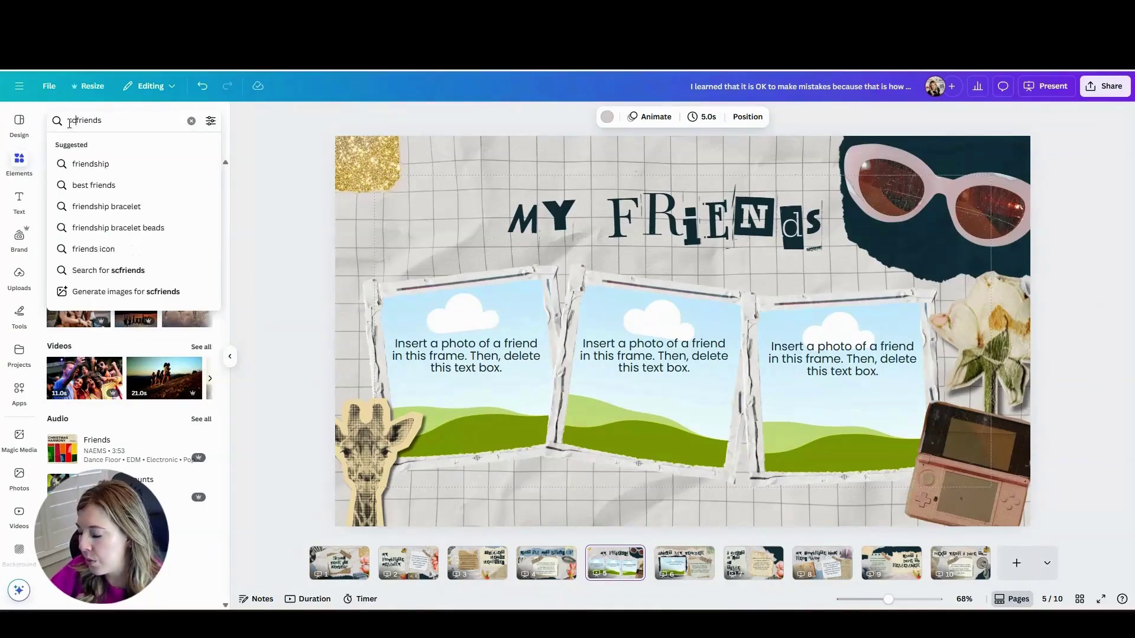
{"action": "key", "text": "Return"}
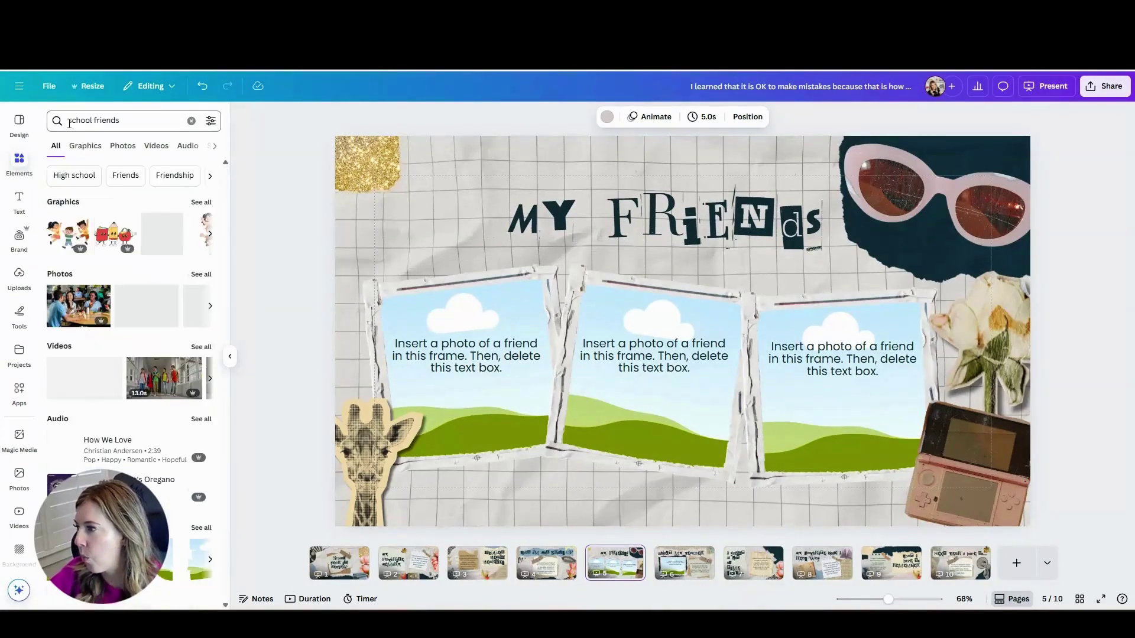
{"action": "left_click", "coordinate": [201, 274]}
Fill the three frames on the My Friends page with group photos of children and remove the instruction text boxes.
{"action": "left_click_drag", "start_coordinate": [69, 346], "coordinate": [230, 381]}
{"action": "left_click_drag", "start_coordinate": [170, 341], "coordinate": [657, 388]}
{"action": "left_click_drag", "start_coordinate": [588, 364], "coordinate": [231, 384]}
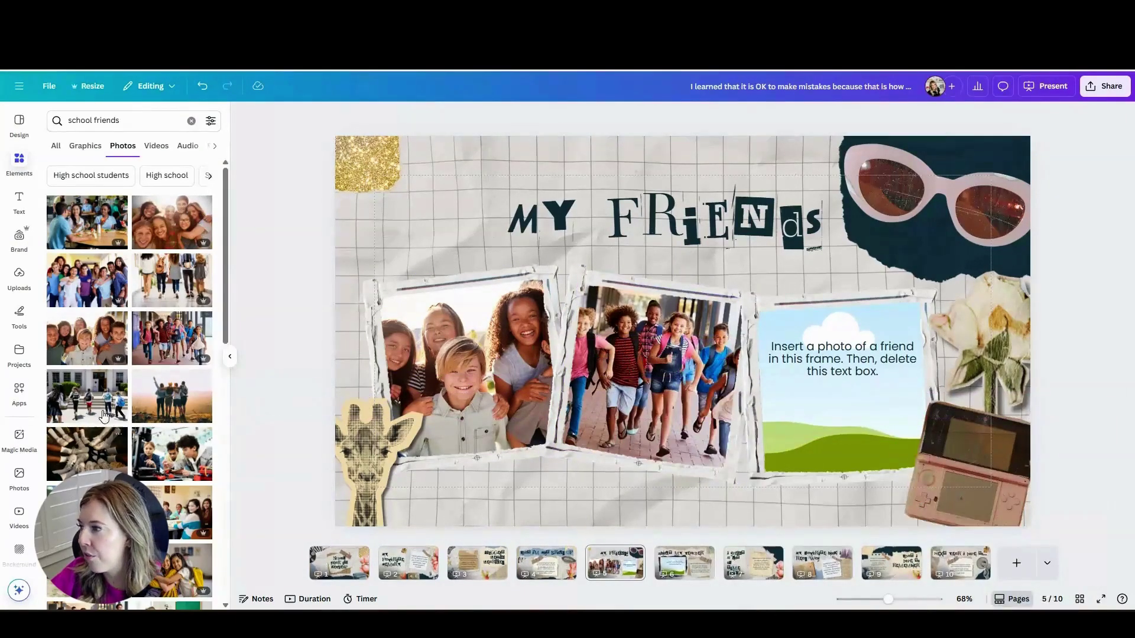
{"action": "left_click_drag", "start_coordinate": [86, 338], "coordinate": [70, 399]}
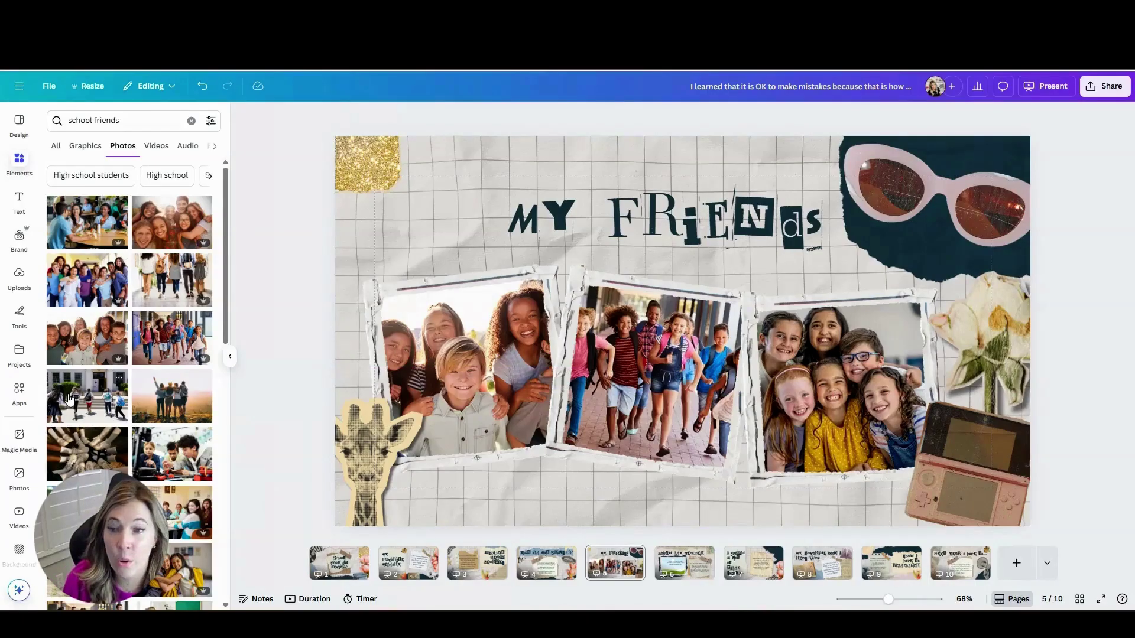
On the About My Teacher page, search photos for "teacher", place the teacher-with-student photo in the frame and remove the instruction text.
{"action": "left_click", "coordinate": [677, 568]}
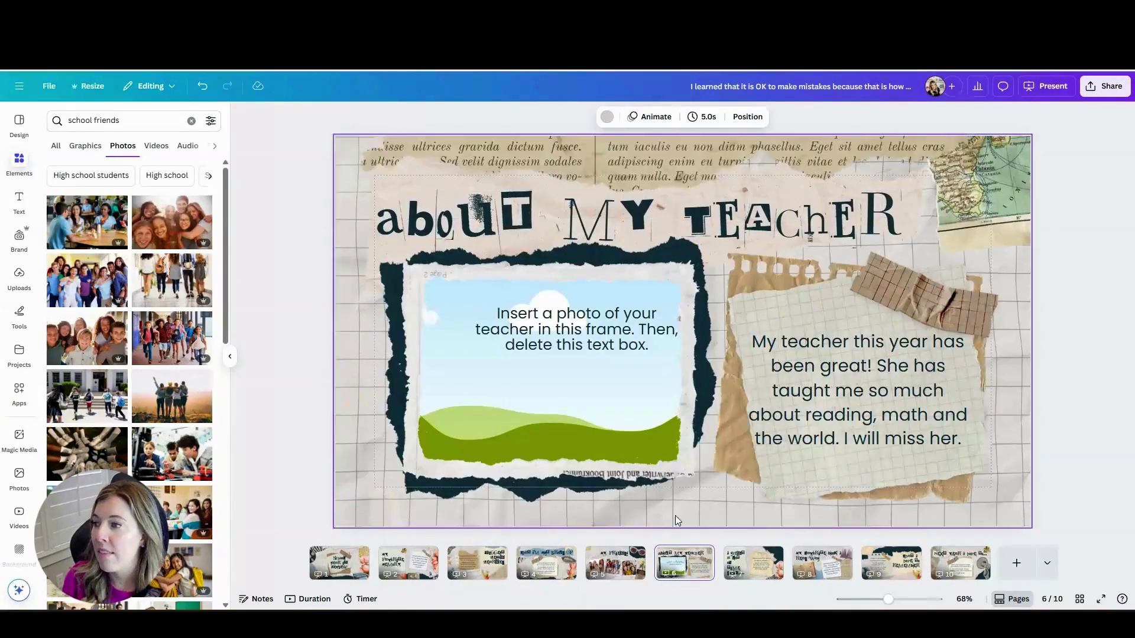
{"action": "left_click", "coordinate": [114, 121]}
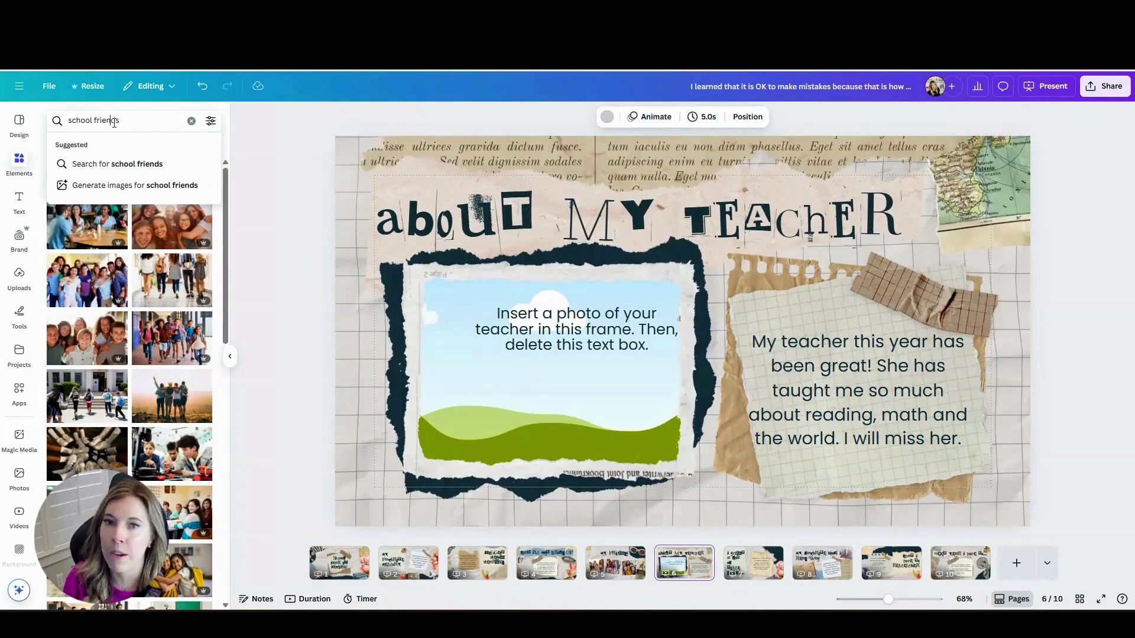
{"action": "triple_click", "coordinate": [114, 120]}
{"action": "type", "text": "teacher"}
{"action": "key", "text": "Return"}
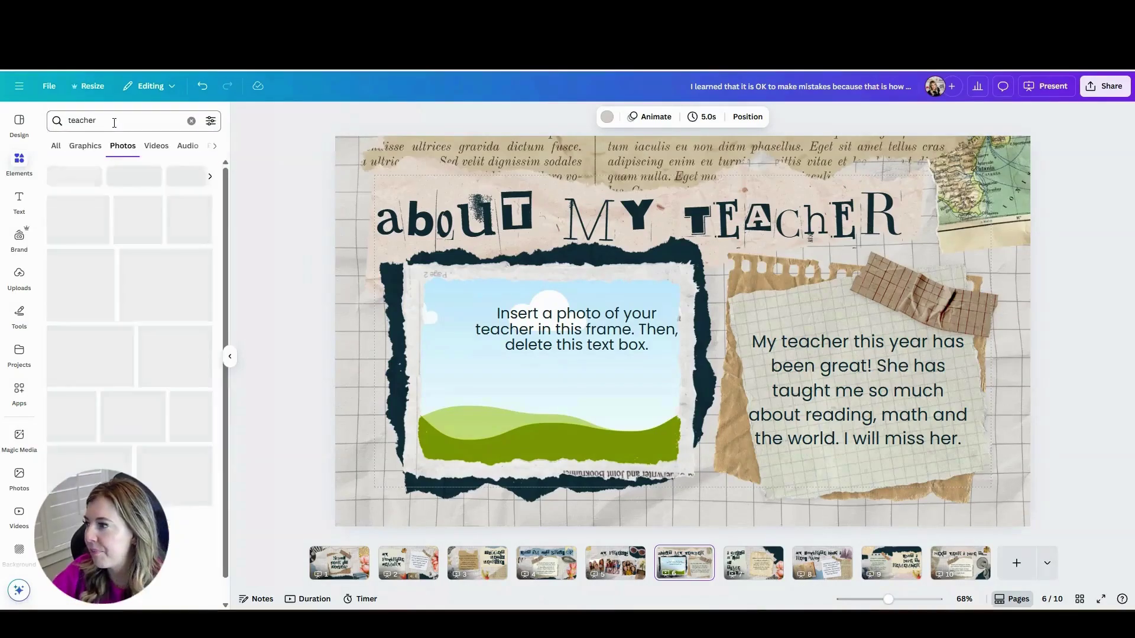
{"action": "left_click_drag", "start_coordinate": [170, 223], "coordinate": [577, 351]}
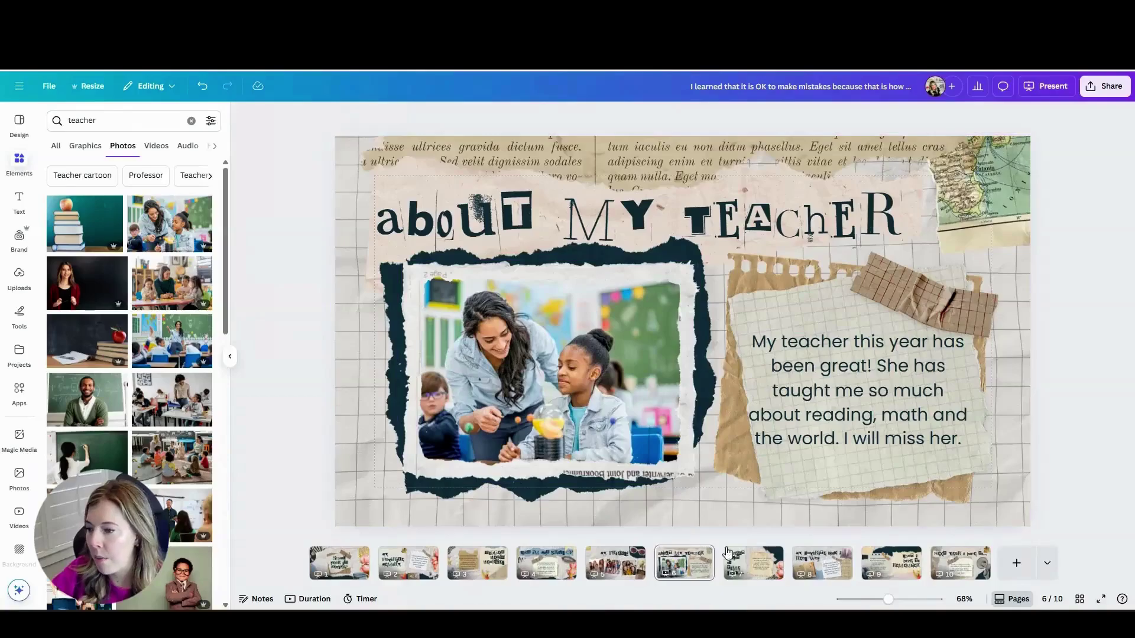
Browse the remaining pages and duplicate the final "Next Year I Hope To..." page.
{"action": "left_click", "coordinate": [753, 563]}
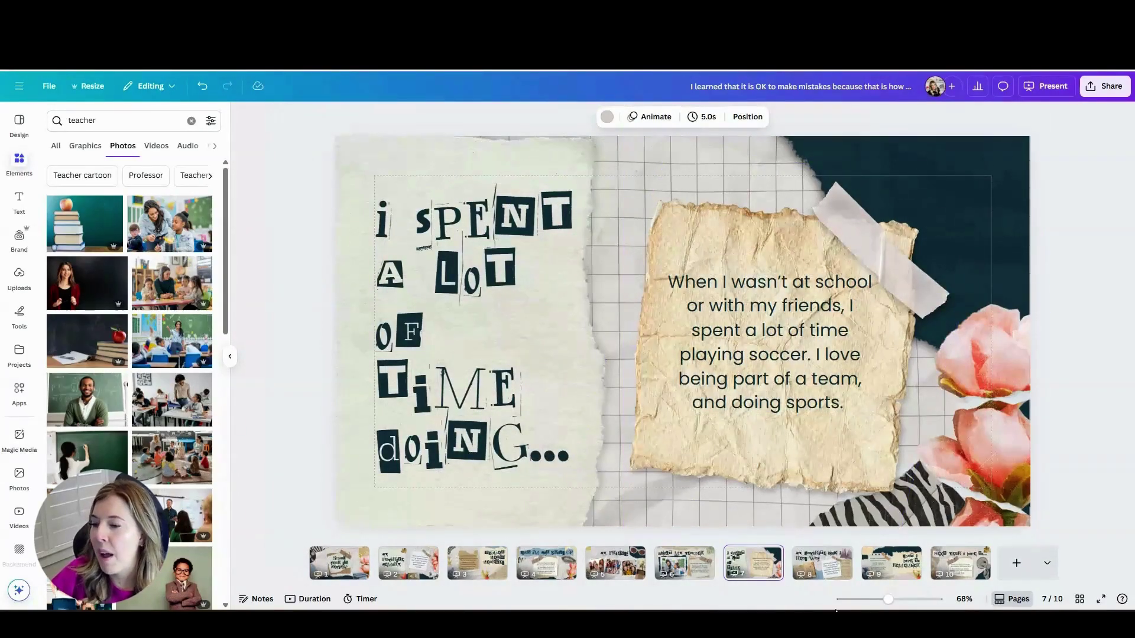
{"action": "left_click", "coordinate": [833, 576]}
{"action": "left_click", "coordinate": [943, 566]}
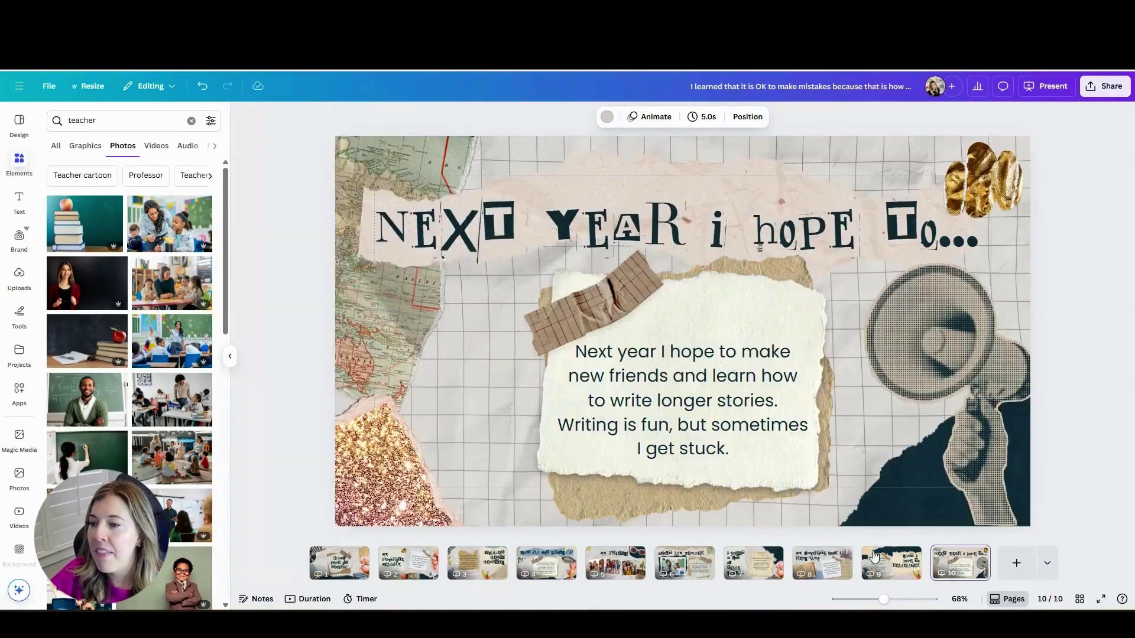
{"action": "left_click", "coordinate": [976, 556]}
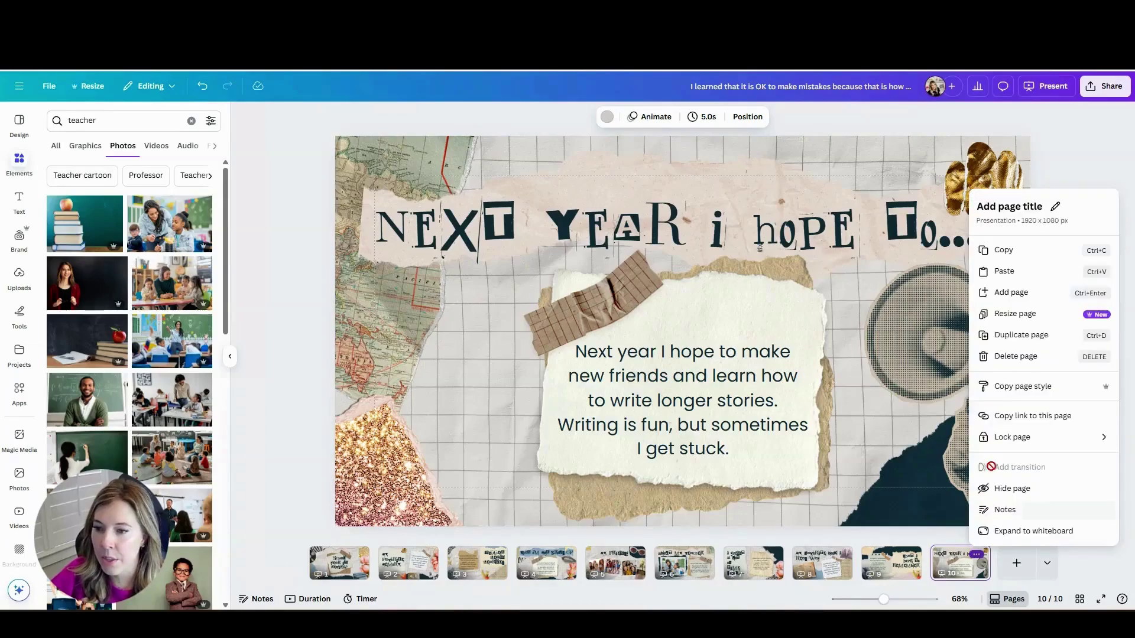
{"action": "left_click", "coordinate": [1015, 335]}
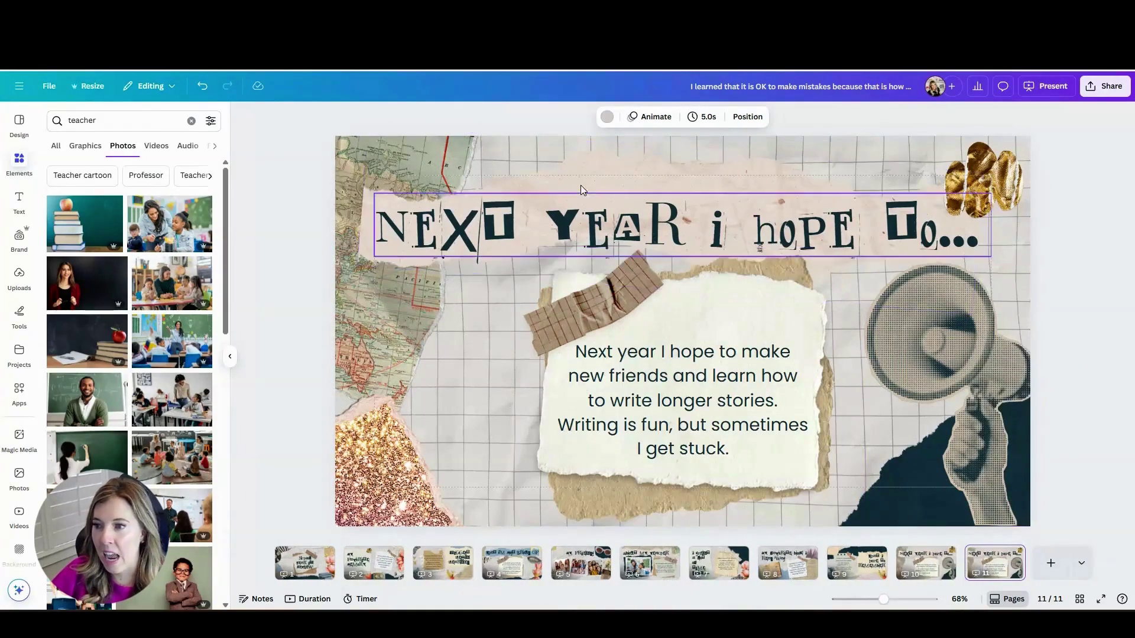
{"action": "left_click", "coordinate": [581, 207]}
{"action": "left_click", "coordinate": [581, 206]}
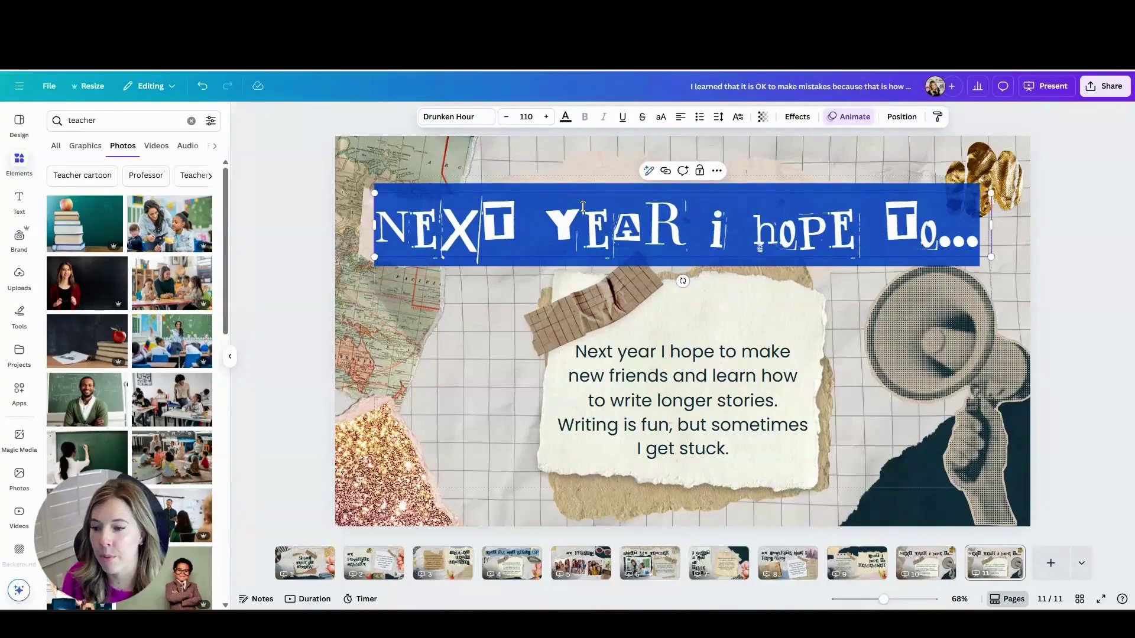
{"action": "left_click", "coordinate": [295, 399]}
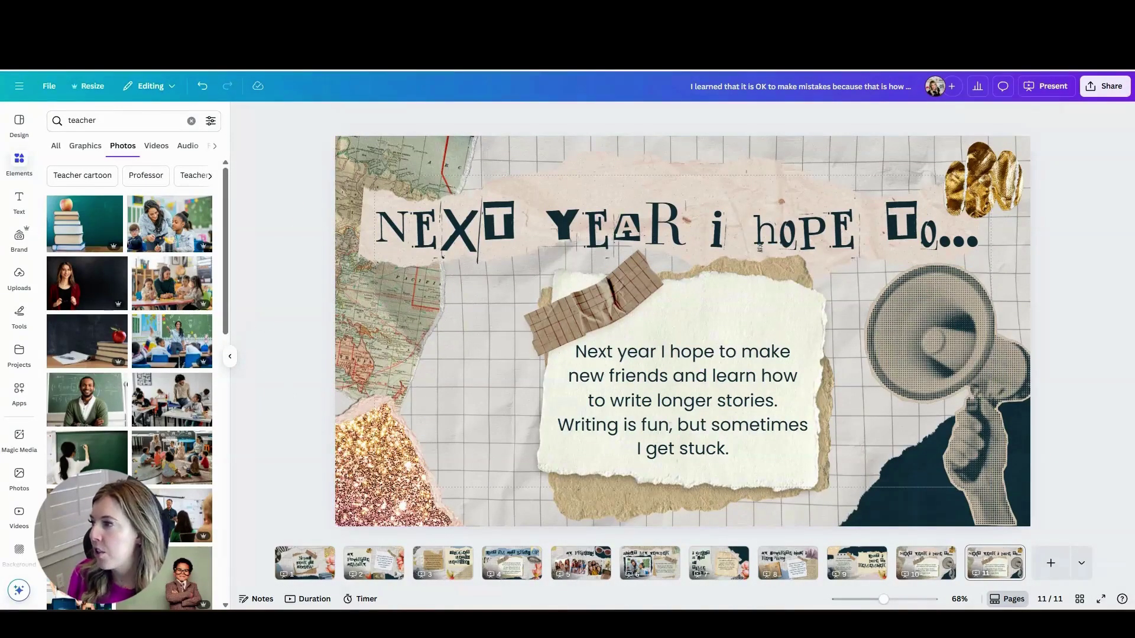
Undo all edits back to the blank single-page presentation.
{"action": "left_click", "coordinate": [202, 87]}
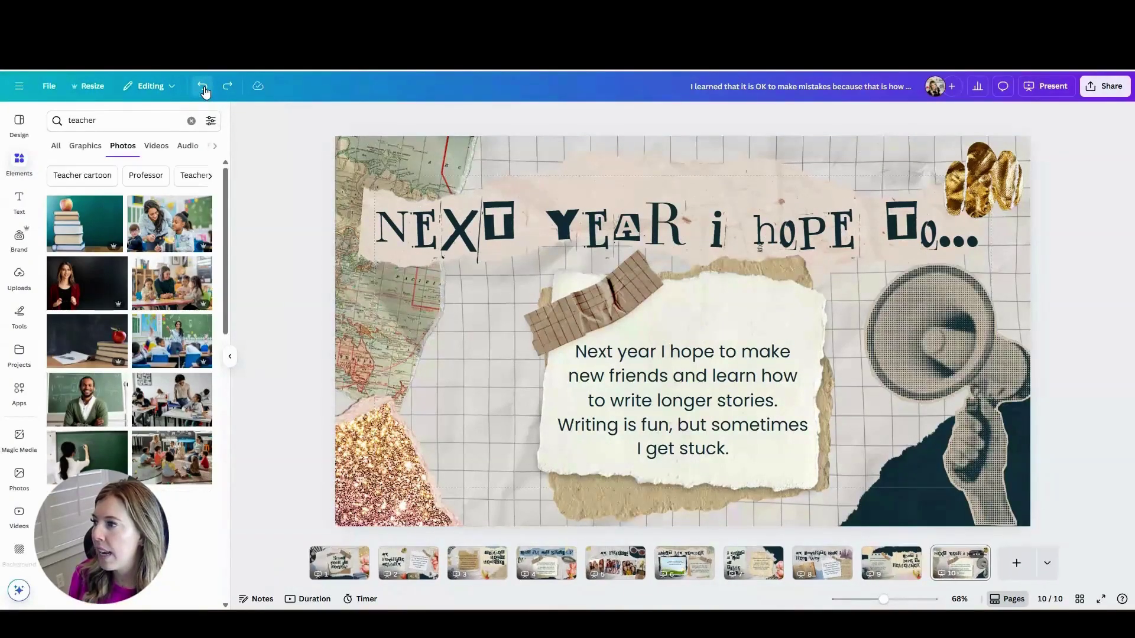
{"action": "left_click", "coordinate": [202, 86]}
{"action": "left_click", "coordinate": [203, 87]}
{"action": "left_click", "coordinate": [203, 87]}
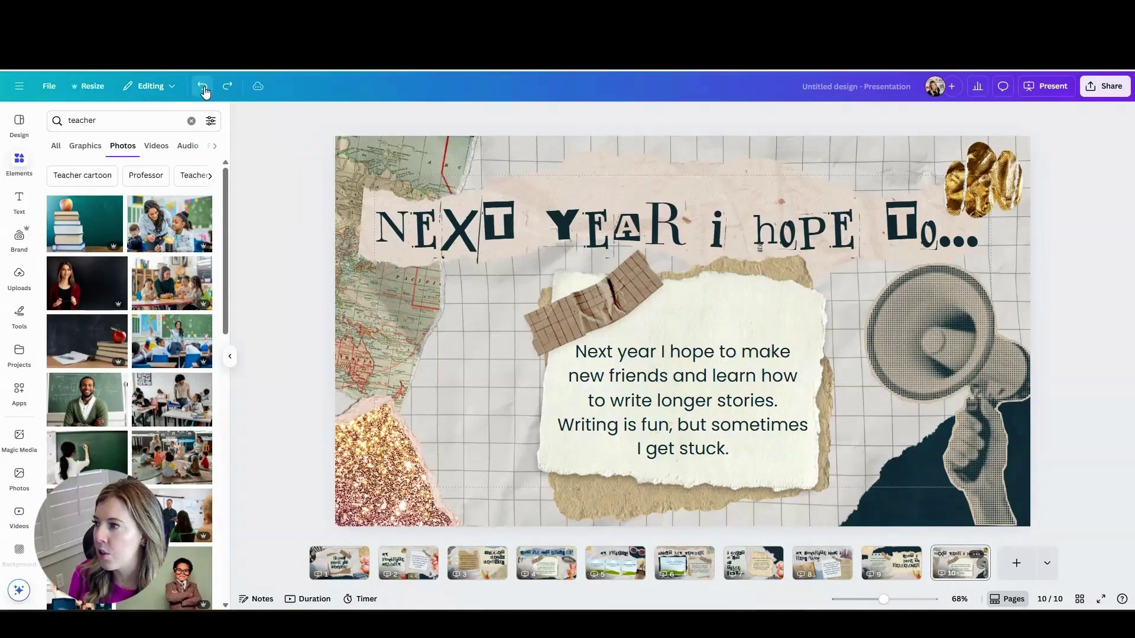
{"action": "left_click", "coordinate": [203, 87]}
Replace the old elements search with "school" and show all matching graphics.
{"action": "left_click", "coordinate": [19, 160]}
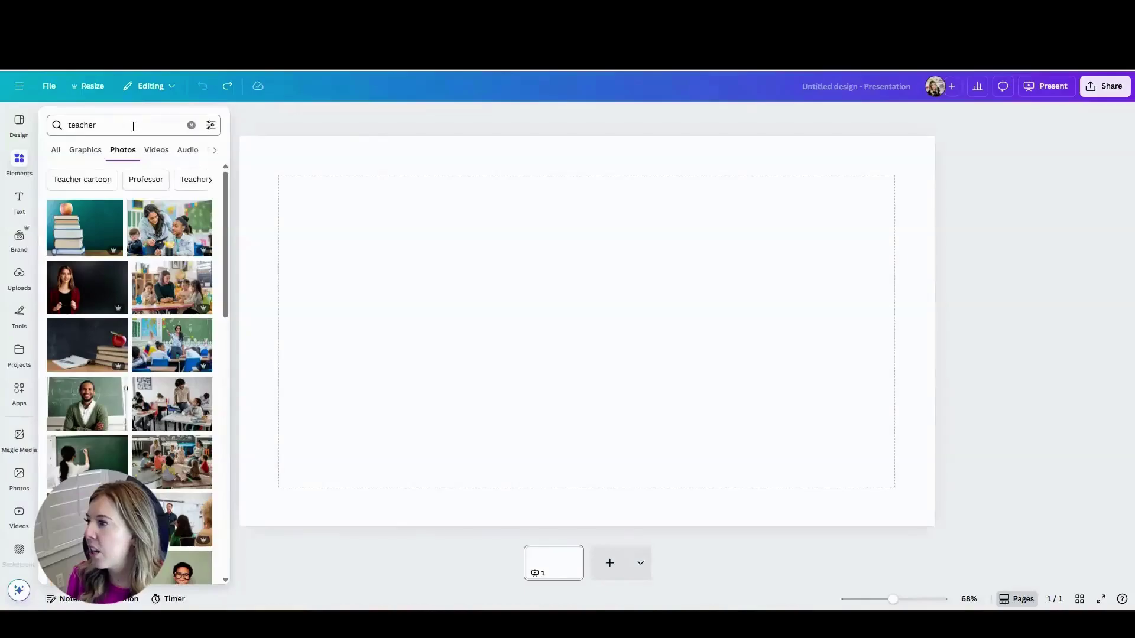
{"action": "left_click", "coordinate": [191, 125]}
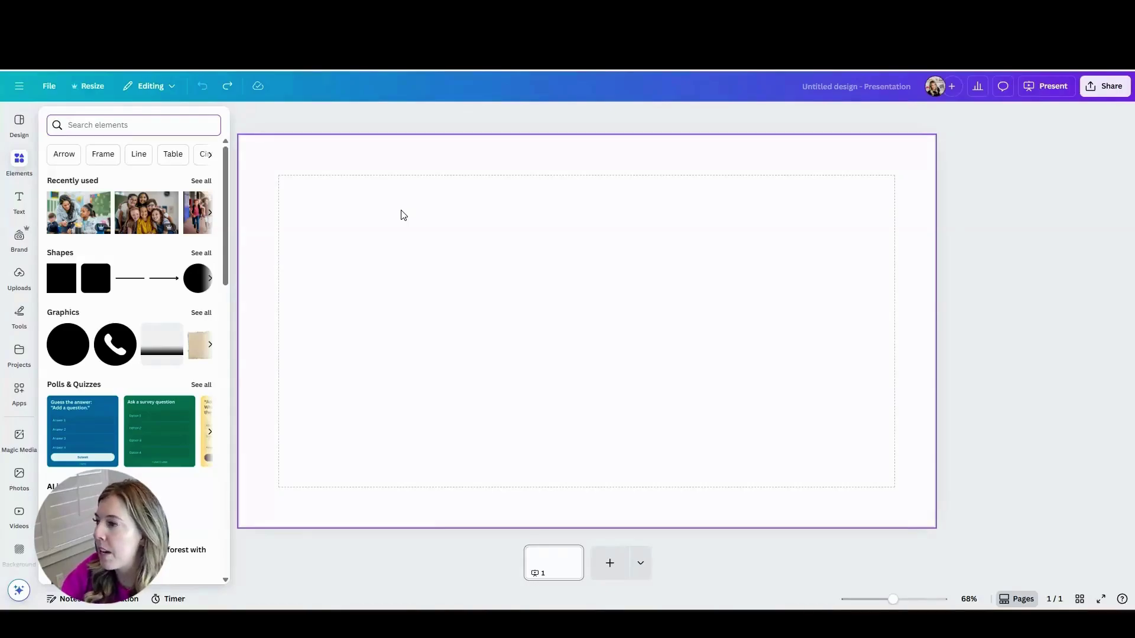
{"action": "type", "text": "school"}
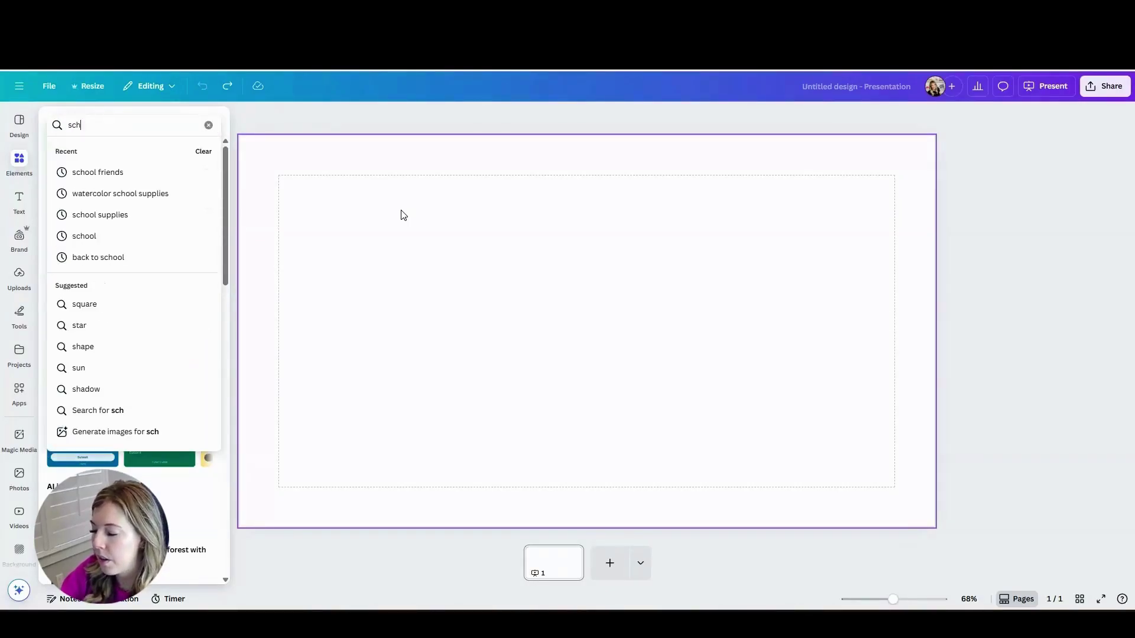
{"action": "key", "text": "Return"}
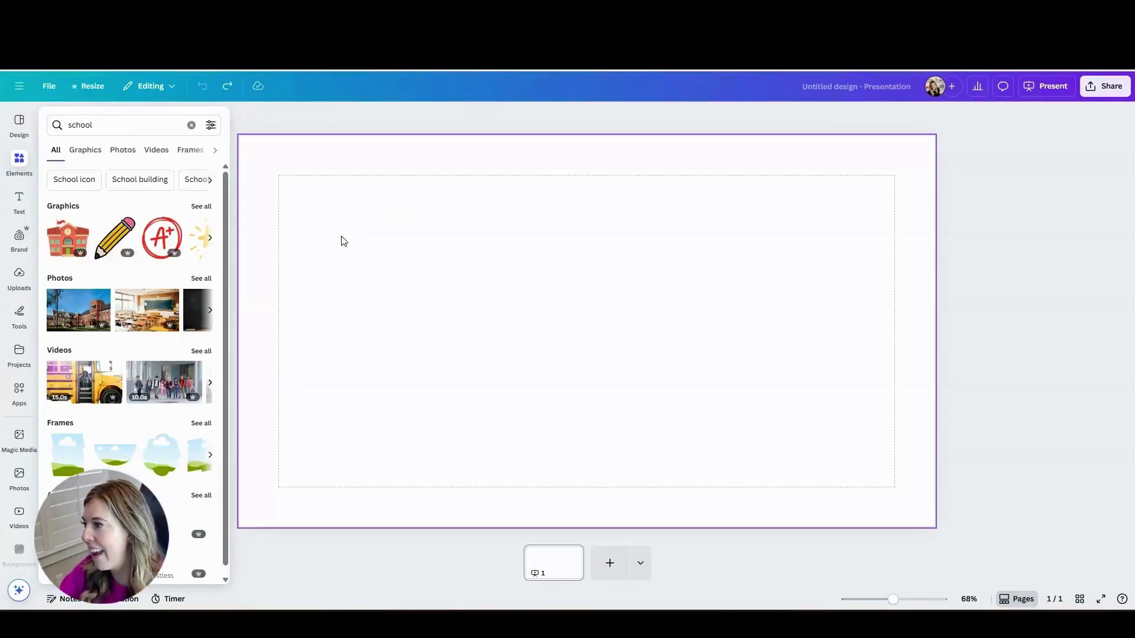
{"action": "left_click", "coordinate": [201, 206]}
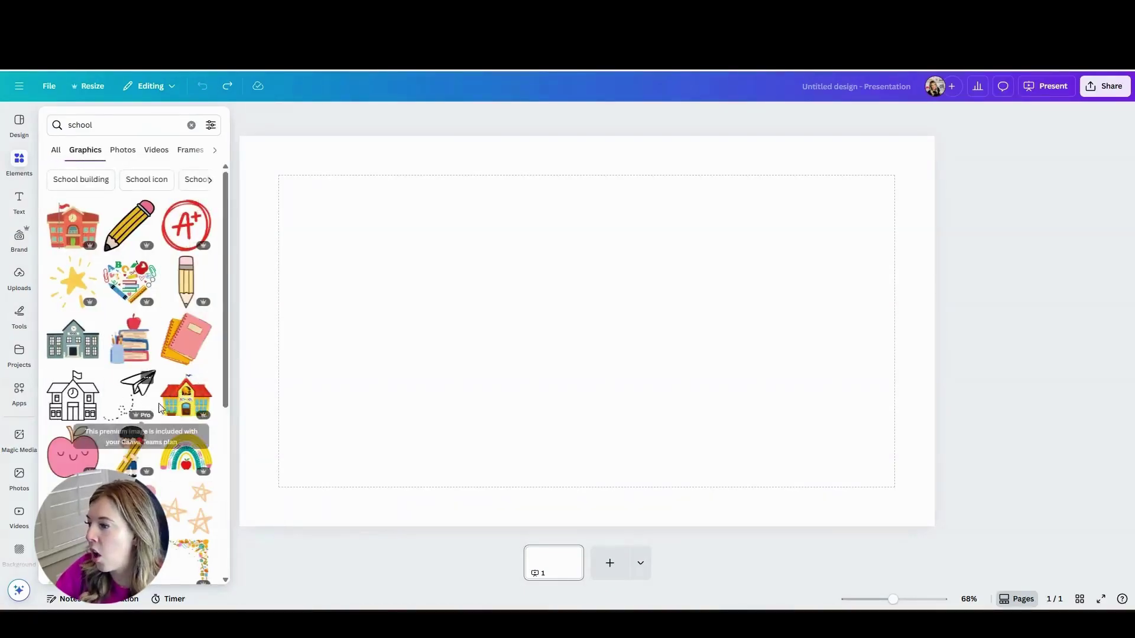
Check the School Notebook graphic's details, then show the full collection that the yellow pencil graphic belongs to.
{"action": "left_click", "coordinate": [204, 378]}
{"action": "left_click", "coordinate": [204, 378]}
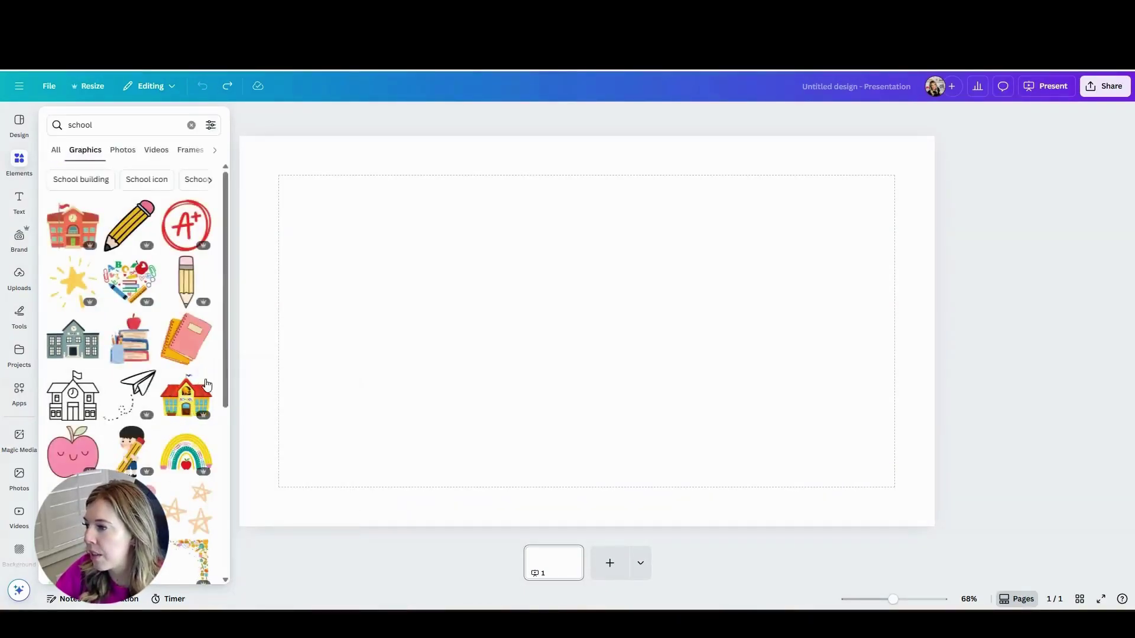
{"action": "left_click", "coordinate": [204, 323]}
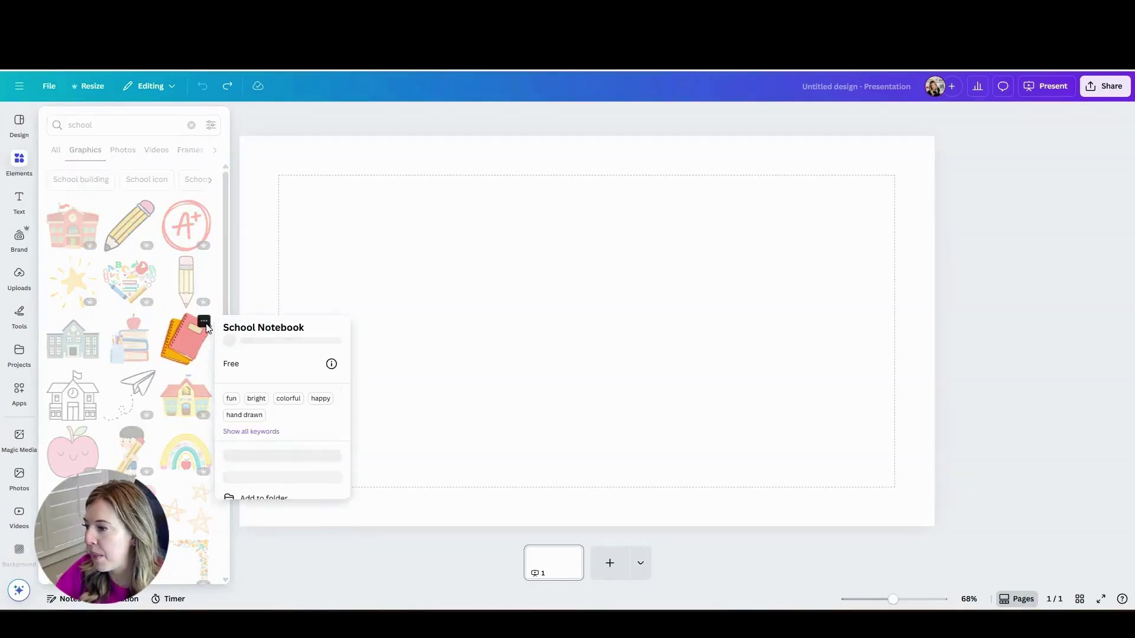
{"action": "left_click", "coordinate": [204, 323]}
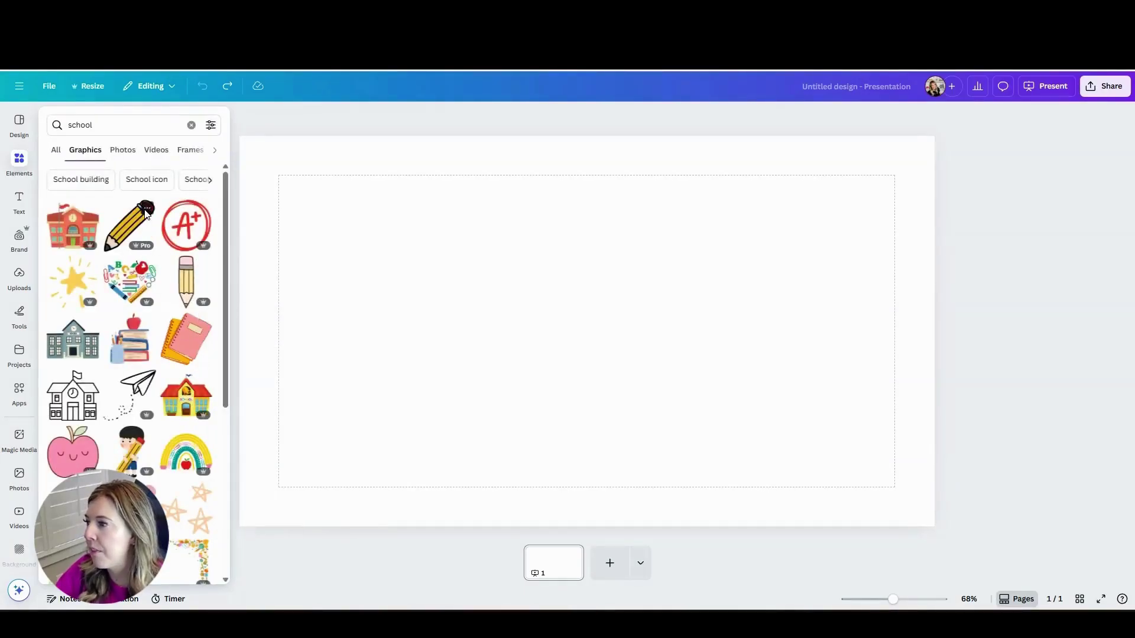
{"action": "left_click", "coordinate": [146, 208]}
{"action": "left_click", "coordinate": [190, 454]}
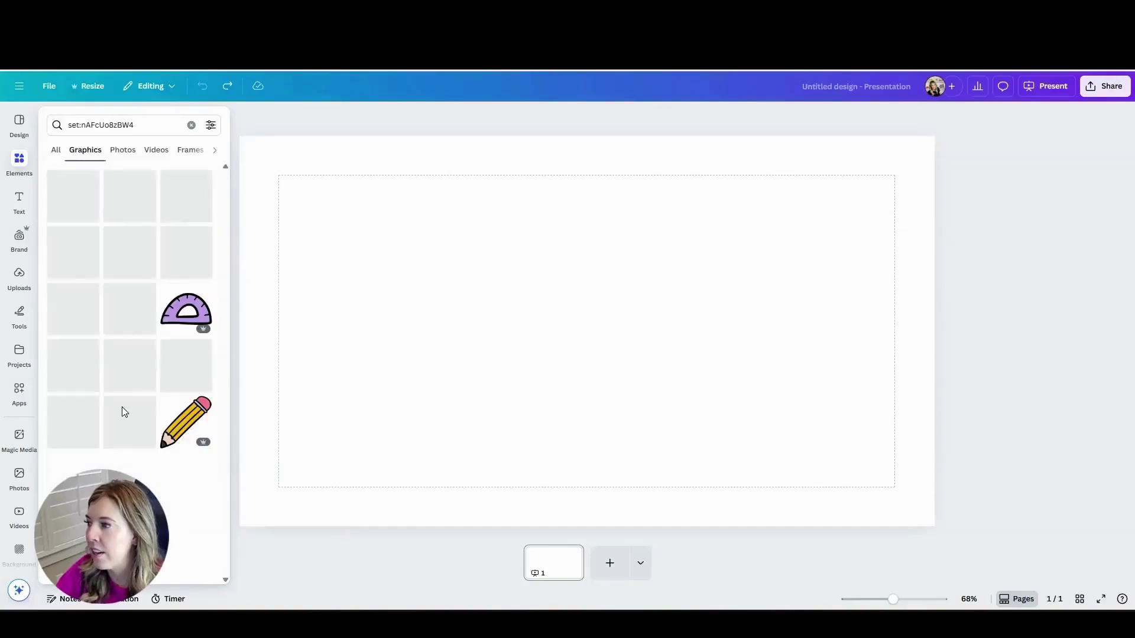
Add the paint palette graphic, shrink it and place it in the page's lower right corner.
{"action": "left_click", "coordinate": [75, 224]}
{"action": "left_click_drag", "start_coordinate": [586, 279], "coordinate": [832, 390]}
{"action": "left_click_drag", "start_coordinate": [751, 365], "coordinate": [795, 405]}
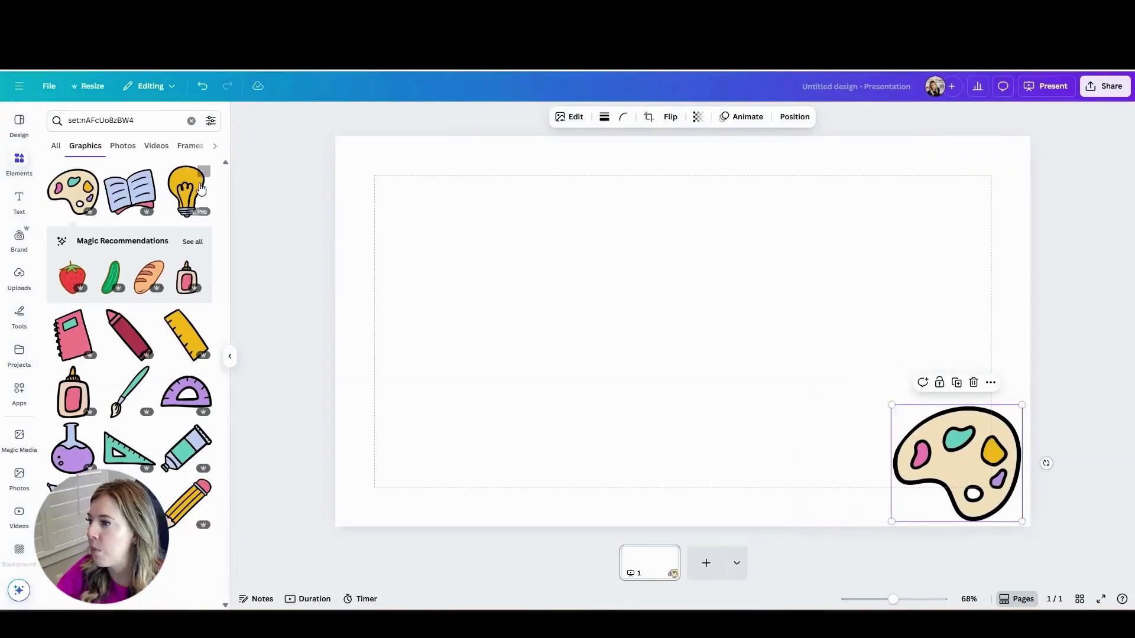
Add the light bulb and dark red crayon graphics in a row beside the paint palette along the page's bottom edge.
{"action": "left_click", "coordinate": [187, 192]}
{"action": "left_click_drag", "start_coordinate": [689, 295], "coordinate": [871, 402]}
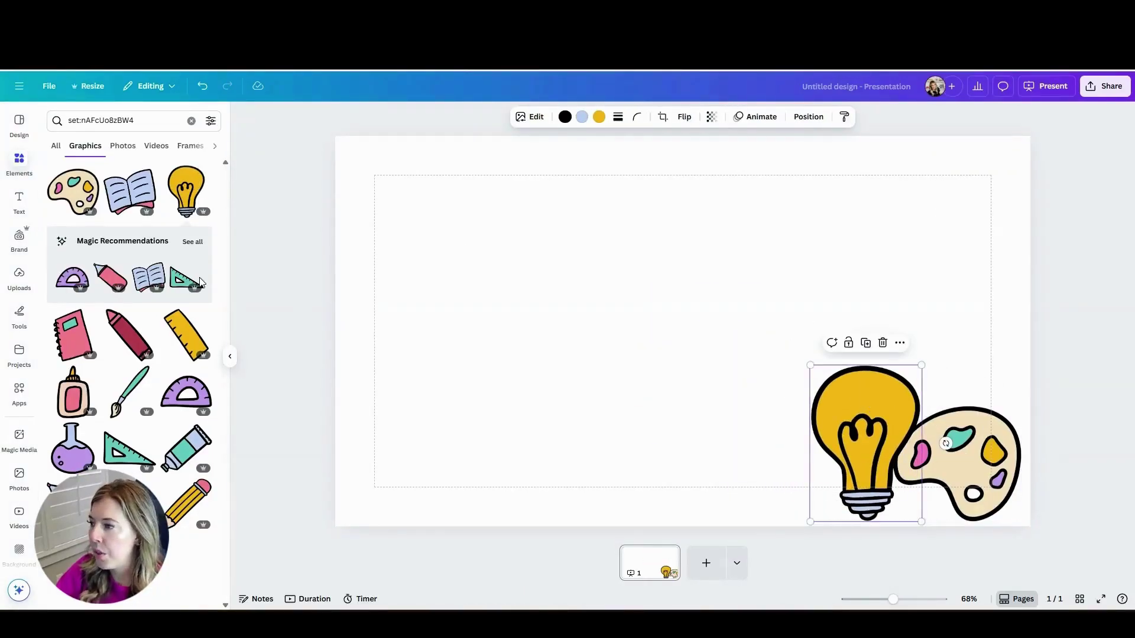
{"action": "left_click", "coordinate": [128, 334]}
{"action": "left_click_drag", "start_coordinate": [697, 360], "coordinate": [801, 460]}
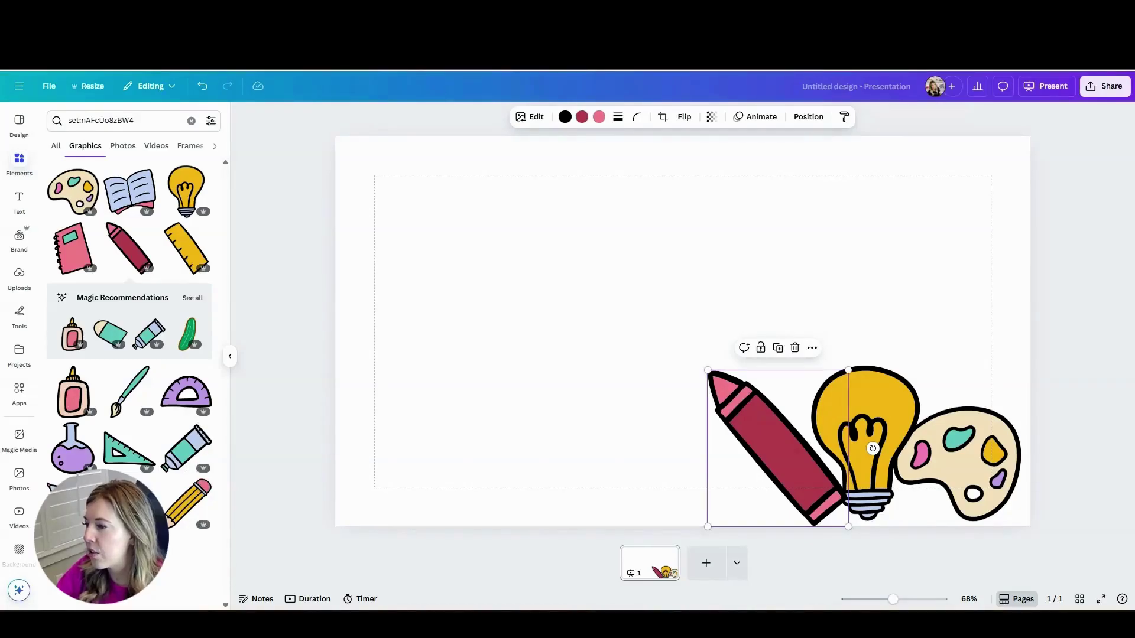
Add the marker graphic at the page's lower left and recolor it with the Retro Bright pink, lilac and lime green.
{"action": "left_click", "coordinate": [73, 502]}
{"action": "mouse_move", "coordinate": [699, 329]}
{"action": "left_mouse_down"}
{"action": "mouse_move", "coordinate": [475, 414]}
{"action": "mouse_move", "coordinate": [495, 404]}
{"action": "left_mouse_up"}
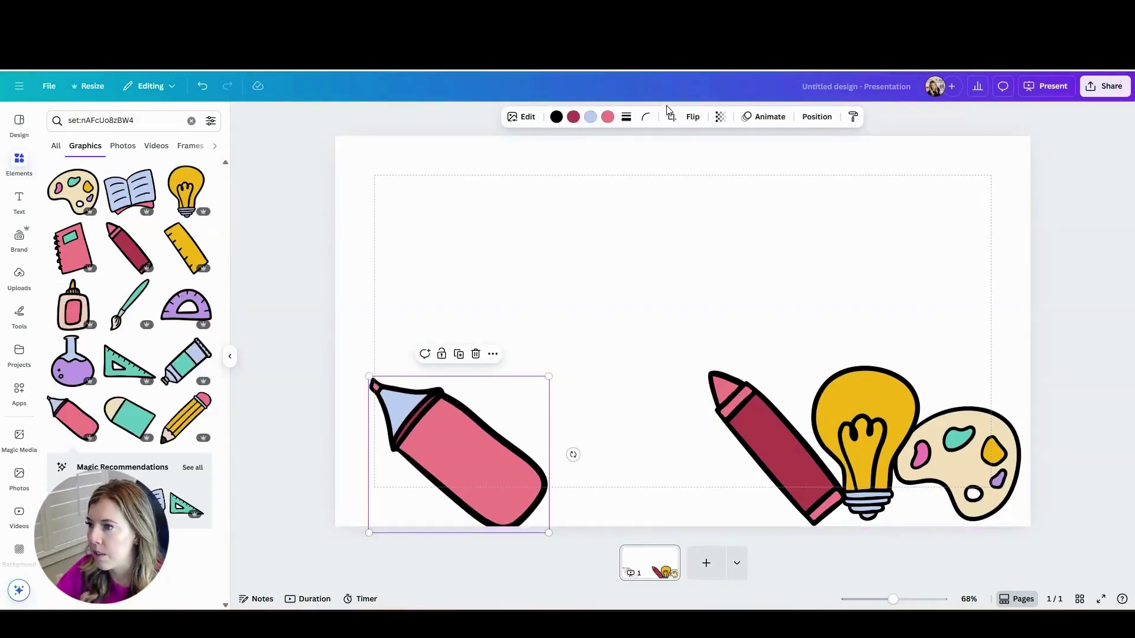
{"action": "left_click", "coordinate": [573, 121]}
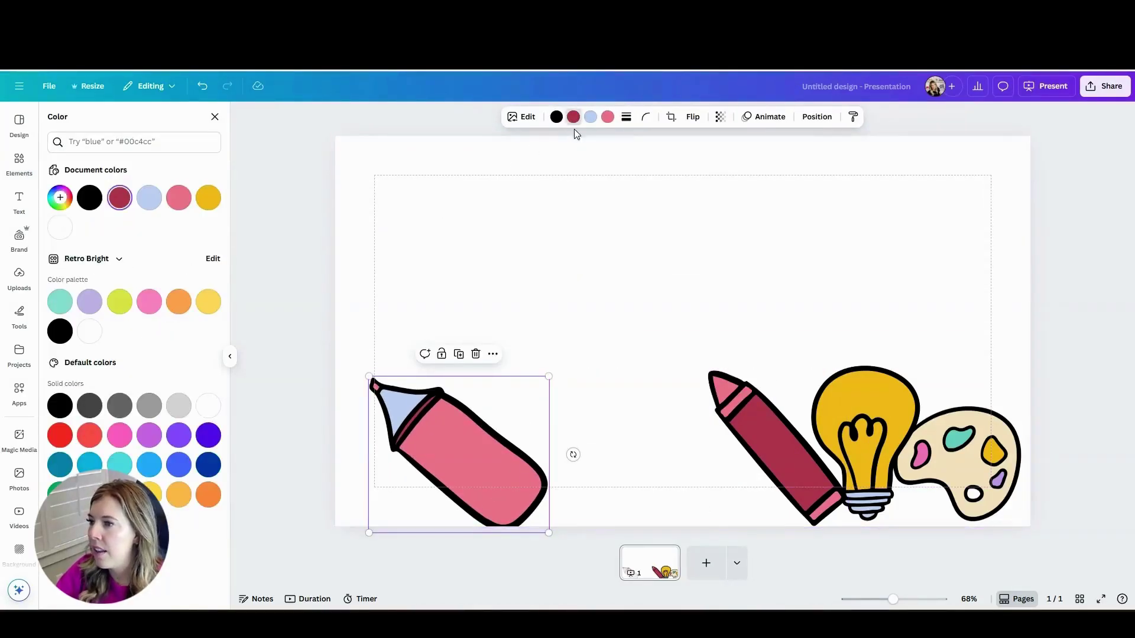
{"action": "left_click", "coordinate": [150, 303]}
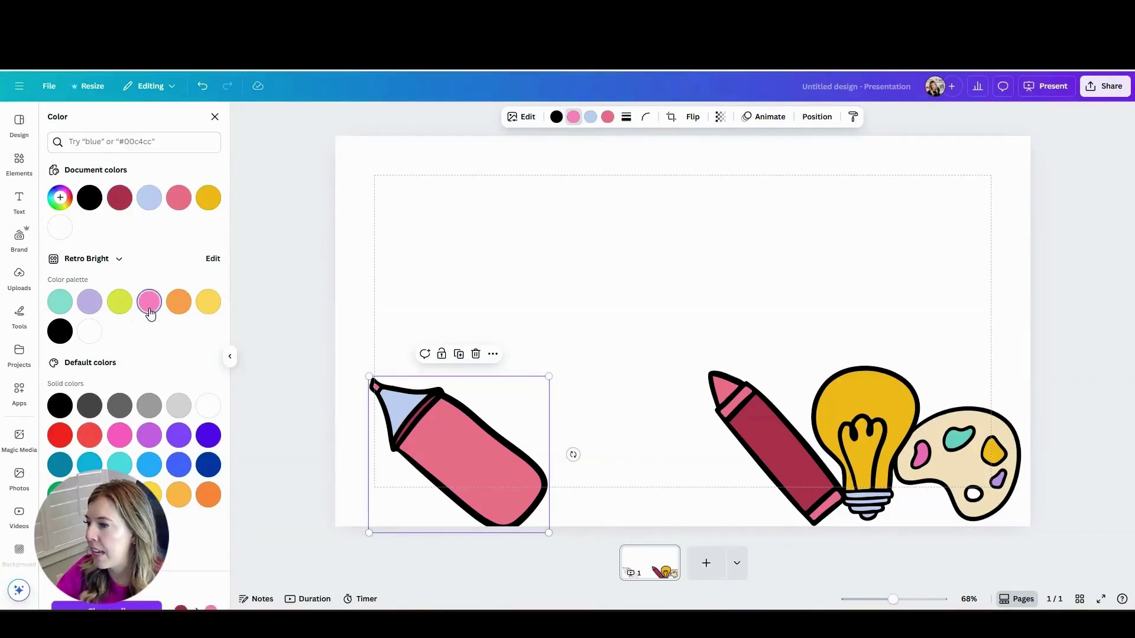
{"action": "left_click", "coordinate": [590, 117]}
{"action": "left_click", "coordinate": [90, 301]}
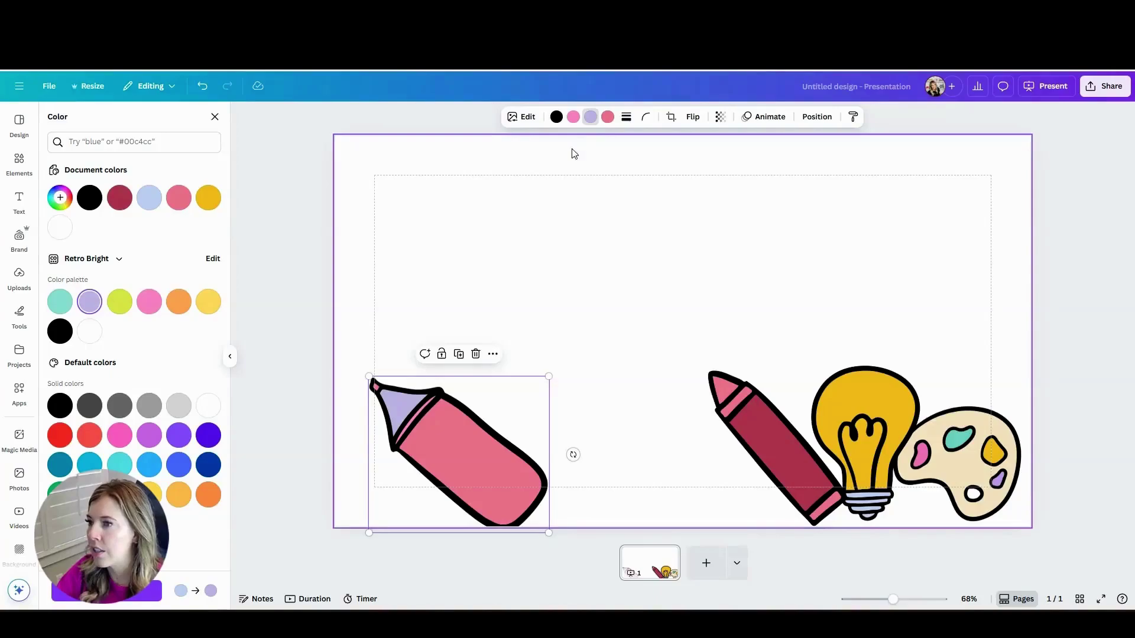
{"action": "left_click", "coordinate": [607, 117]}
{"action": "left_click", "coordinate": [120, 302]}
Shrink the lime marker, move it beside the crayon and nudge the light bulb slightly to the left.
{"action": "mouse_move", "coordinate": [382, 392]}
{"action": "left_mouse_down"}
{"action": "mouse_move", "coordinate": [506, 386]}
{"action": "mouse_move", "coordinate": [539, 413]}
{"action": "left_mouse_up"}
{"action": "left_click_drag", "start_coordinate": [591, 467], "coordinate": [648, 467]}
{"action": "left_click", "coordinate": [767, 411]}
{"action": "left_click_drag", "start_coordinate": [885, 447], "coordinate": [880, 448]}
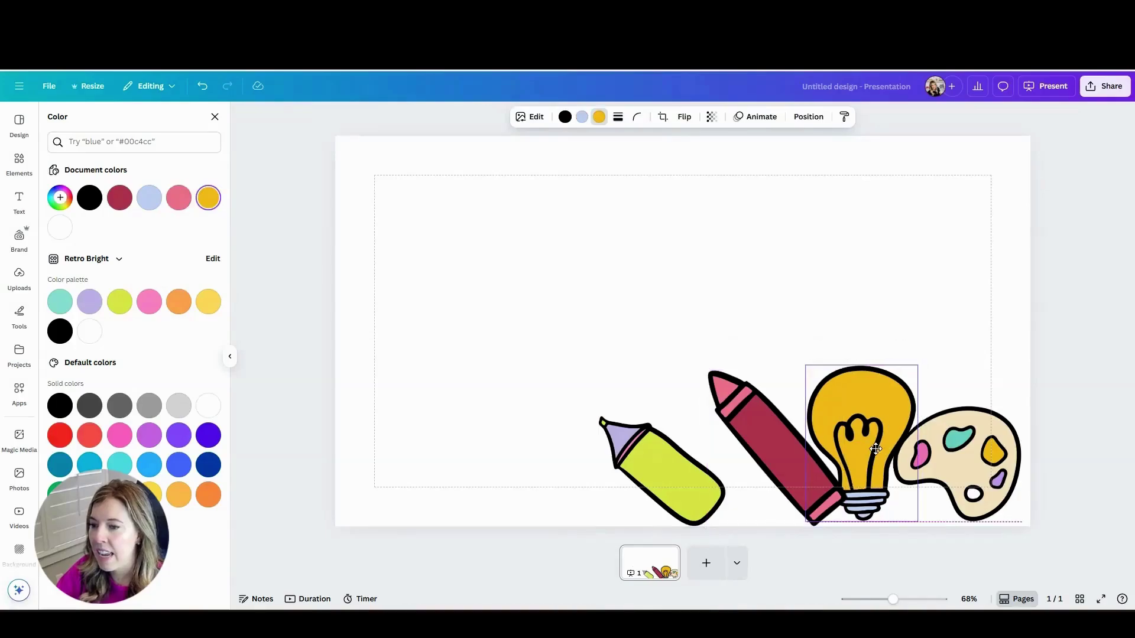
Shrink the crayon, rotate it nearly upright and slide the marker up against it.
{"action": "left_click", "coordinate": [842, 427]}
{"action": "left_click_drag", "start_coordinate": [684, 448], "coordinate": [700, 394]}
{"action": "left_click_drag", "start_coordinate": [764, 346], "coordinate": [776, 438]}
{"action": "left_click_drag", "start_coordinate": [771, 467], "coordinate": [770, 398]}
{"action": "left_click_drag", "start_coordinate": [666, 461], "coordinate": [728, 451]}
Shrink the light bulb to match the other supplies and lower the crayon and marker toward the page's bottom edge.
{"action": "left_click", "coordinate": [861, 402]}
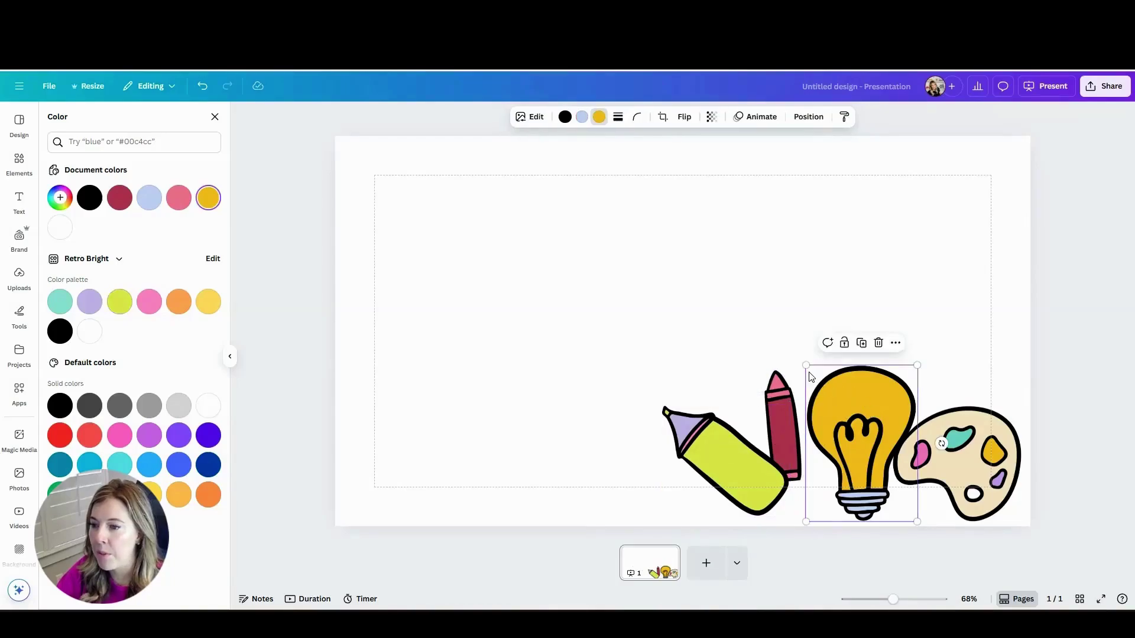
{"action": "left_click_drag", "start_coordinate": [804, 363], "coordinate": [848, 436]}
{"action": "left_click", "coordinate": [786, 407]}
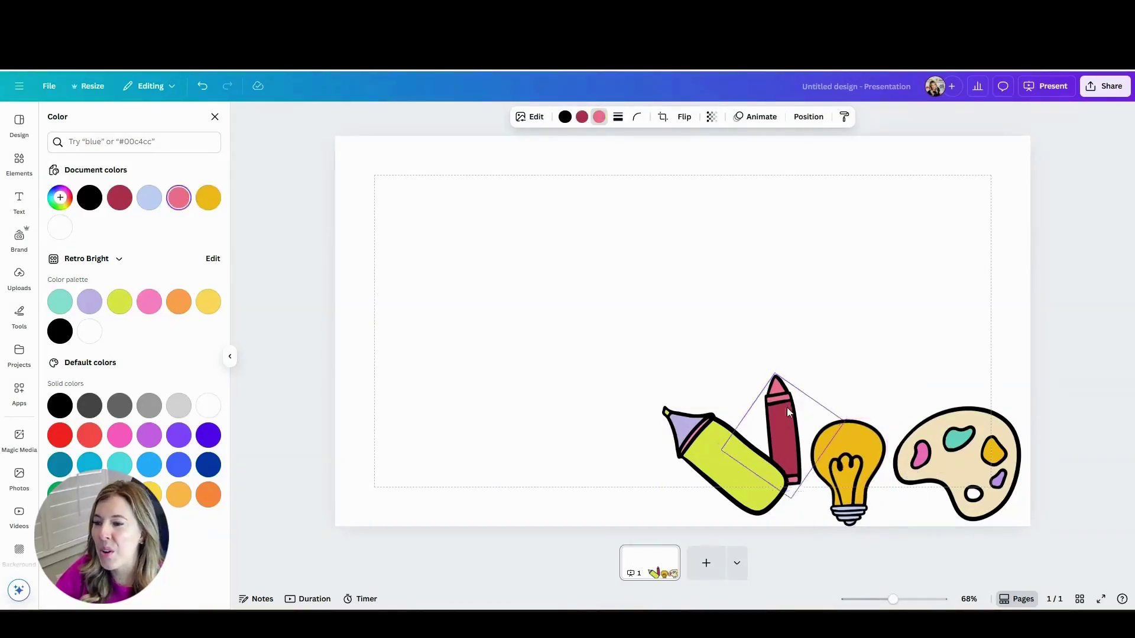
{"action": "left_click", "coordinate": [728, 436]}
Add a heading and replace its text using the Magic Write prompt "I need 10 slide titles for an end of year school review slideshow".
{"action": "key", "text": "t"}
{"action": "left_click_drag", "start_coordinate": [559, 289], "coordinate": [614, 272]}
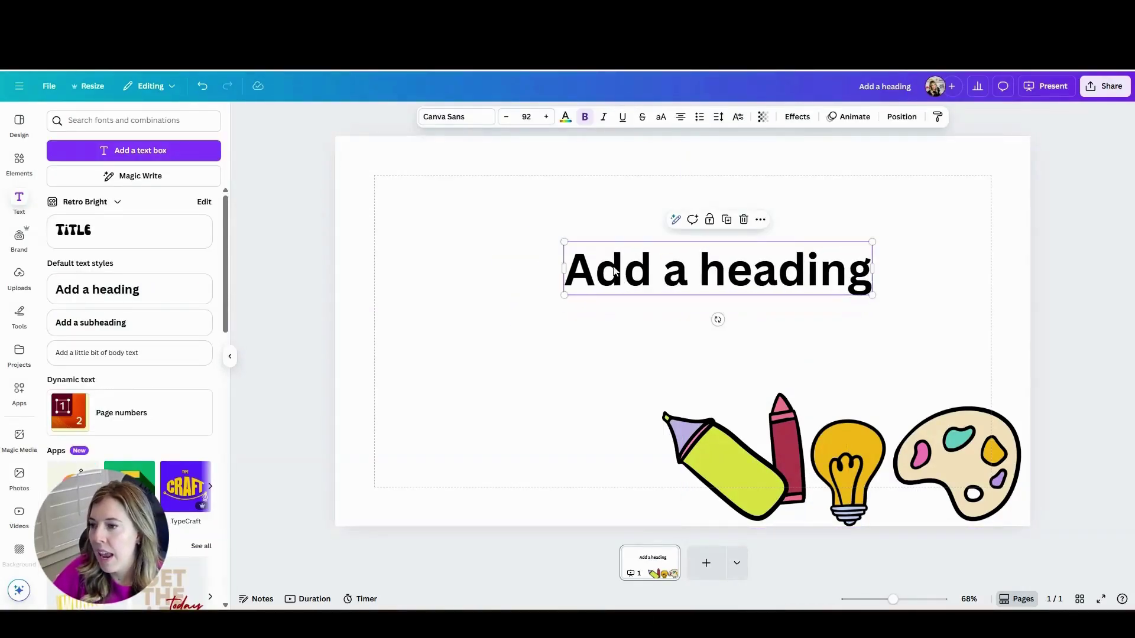
{"action": "left_click", "coordinate": [675, 219]}
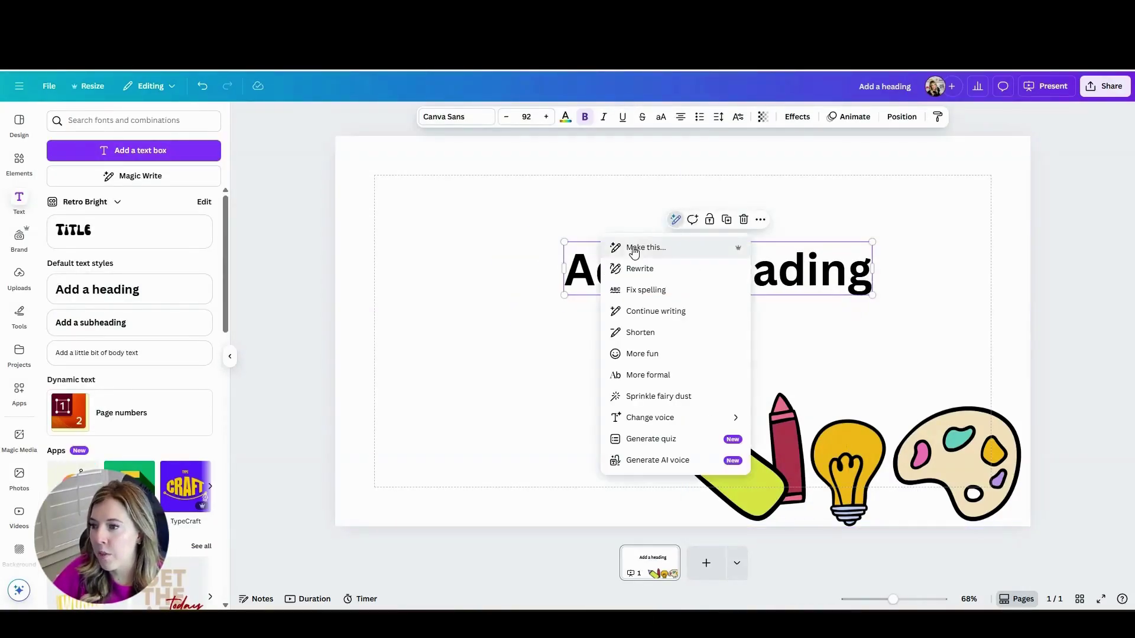
{"action": "left_click", "coordinate": [678, 254]}
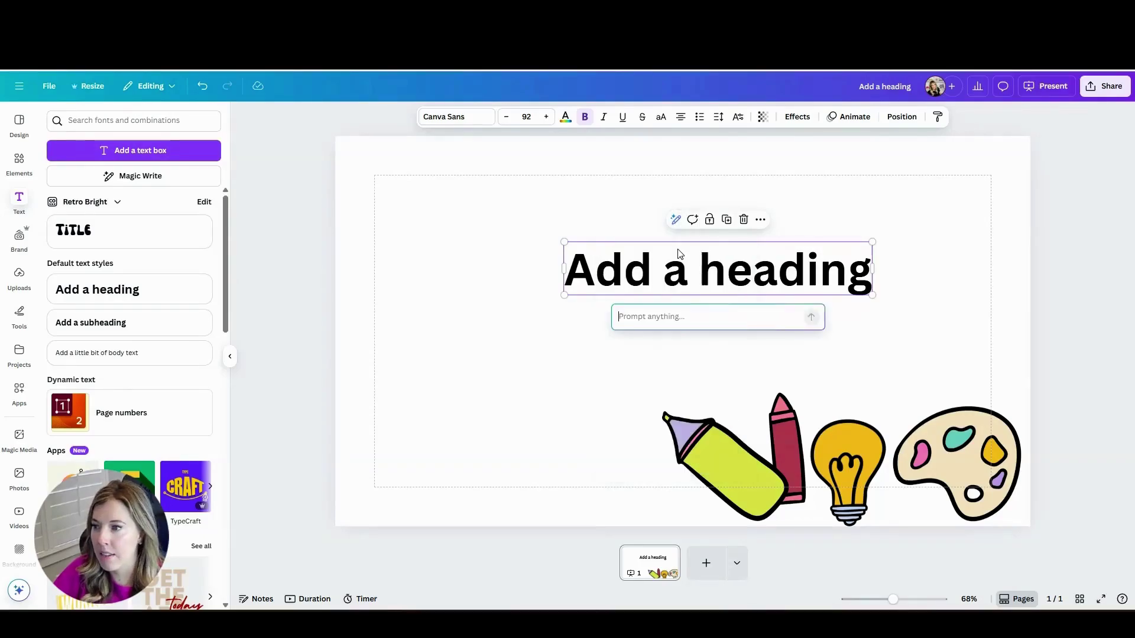
{"action": "type", "text": "I"}
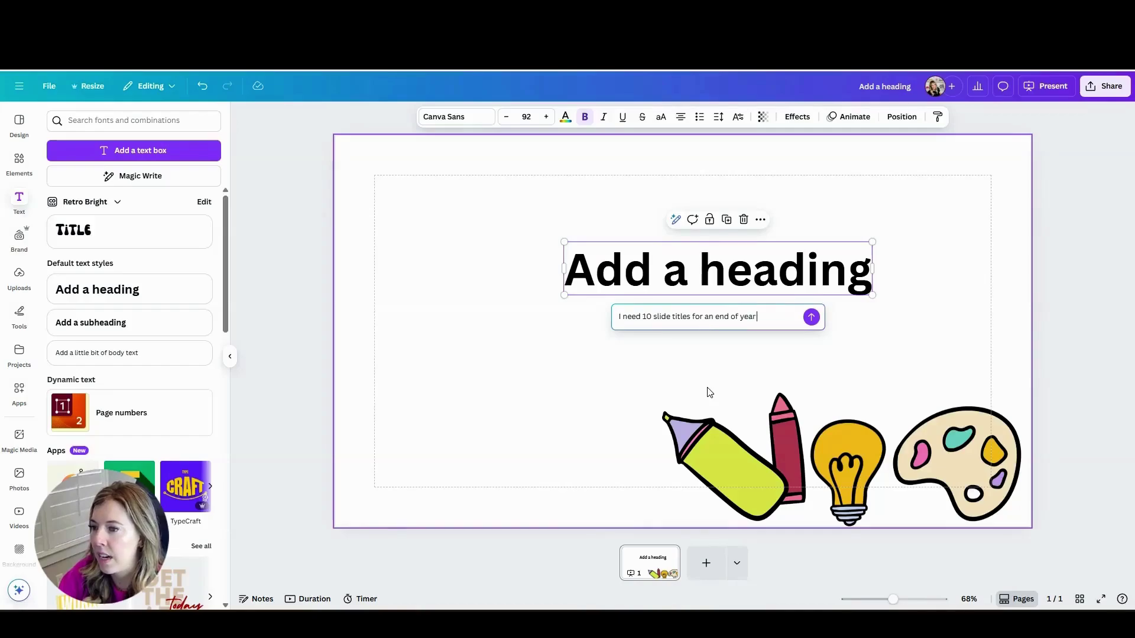
{"action": "type", "text": "review"}
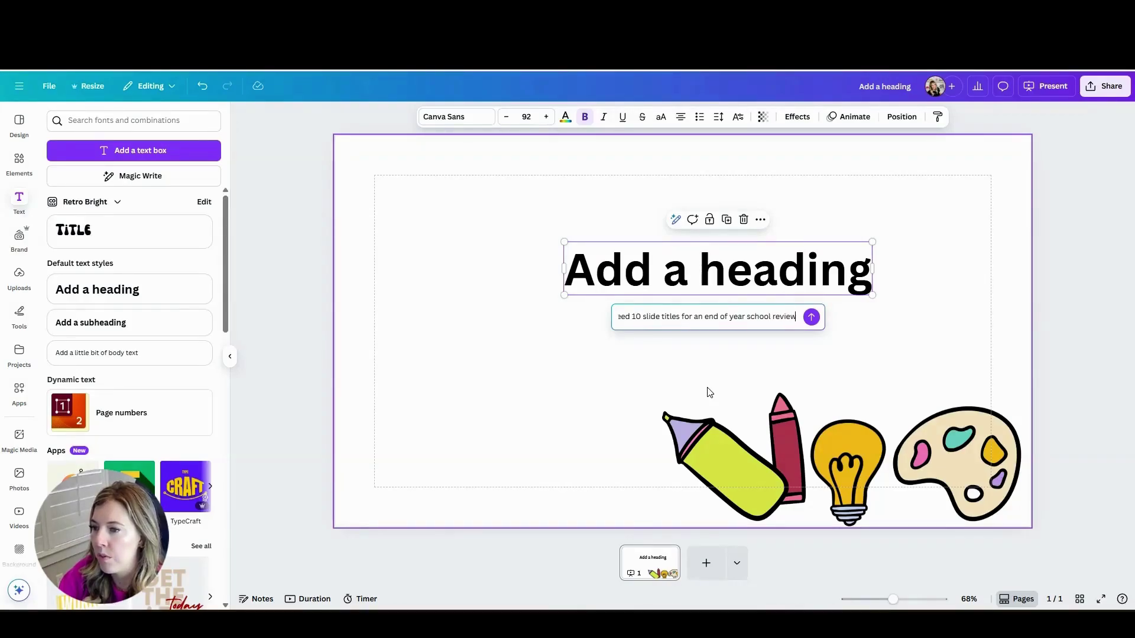
{"action": "type", "text": " slideshow"}
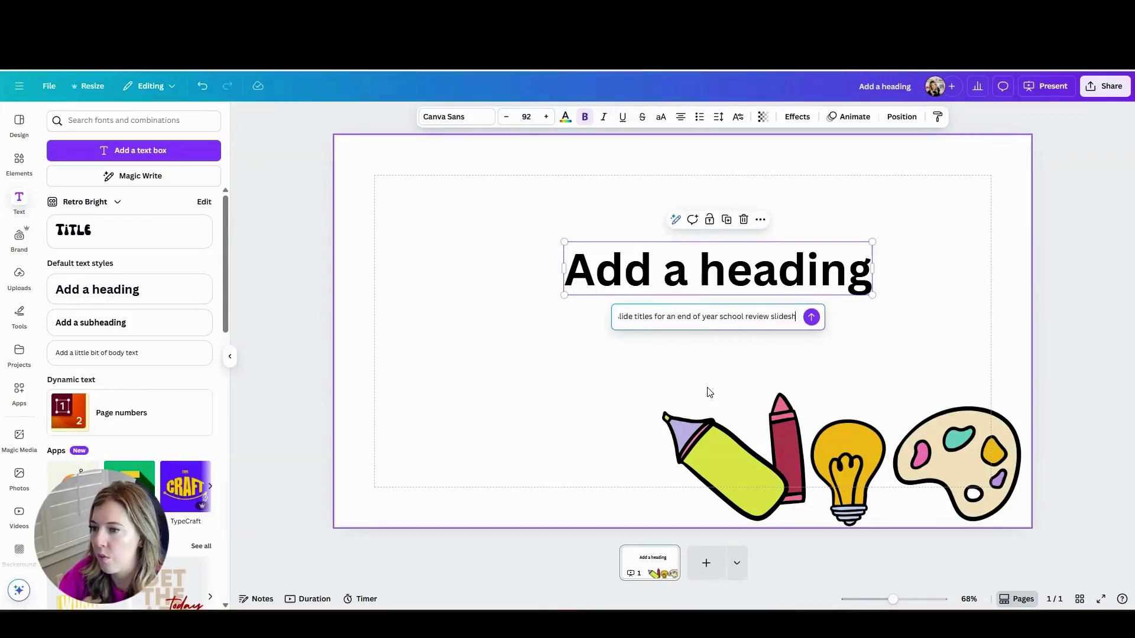
{"action": "key", "text": "Return"}
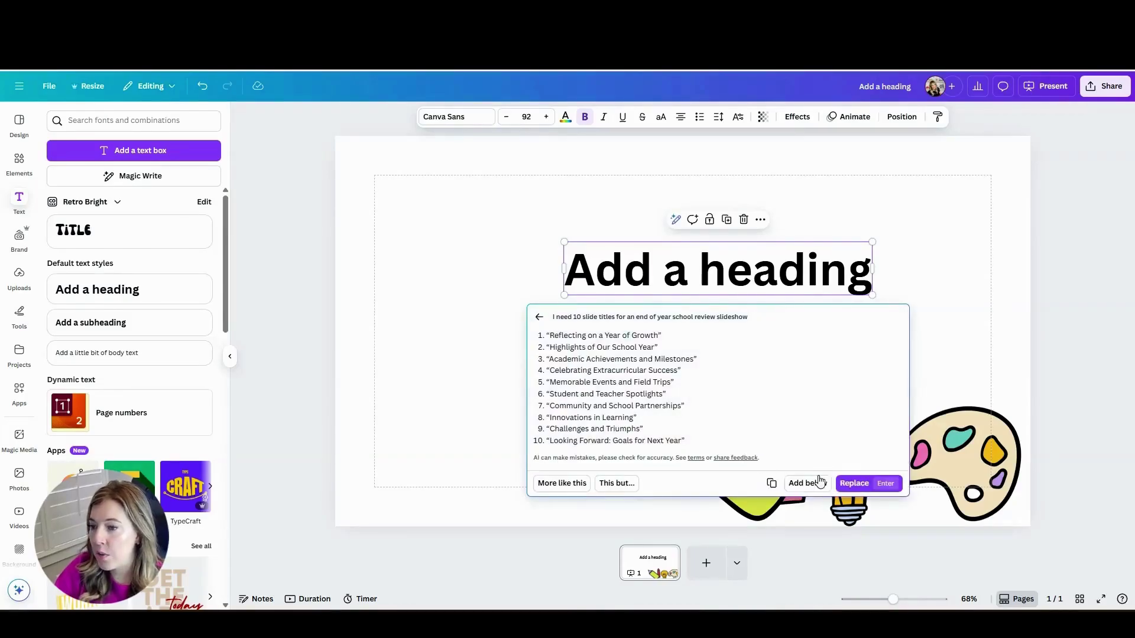
{"action": "left_click", "coordinate": [858, 490]}
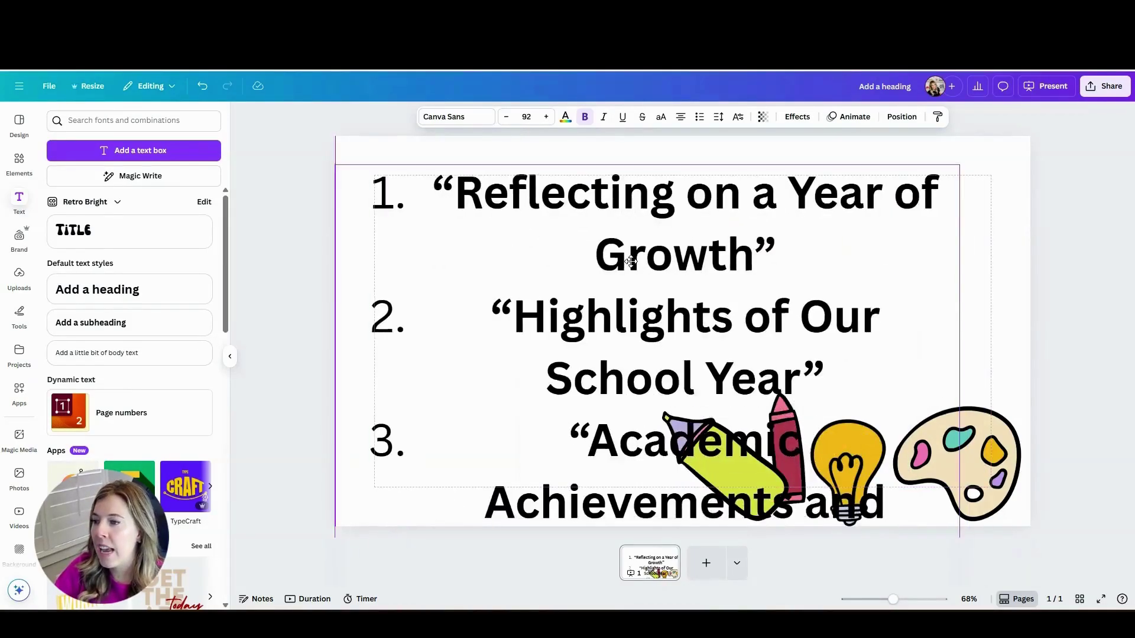
Scale the generated title list down to about 56 pt and move it up to the left part of the page.
{"action": "left_click_drag", "start_coordinate": [1031, 150], "coordinate": [888, 438]}
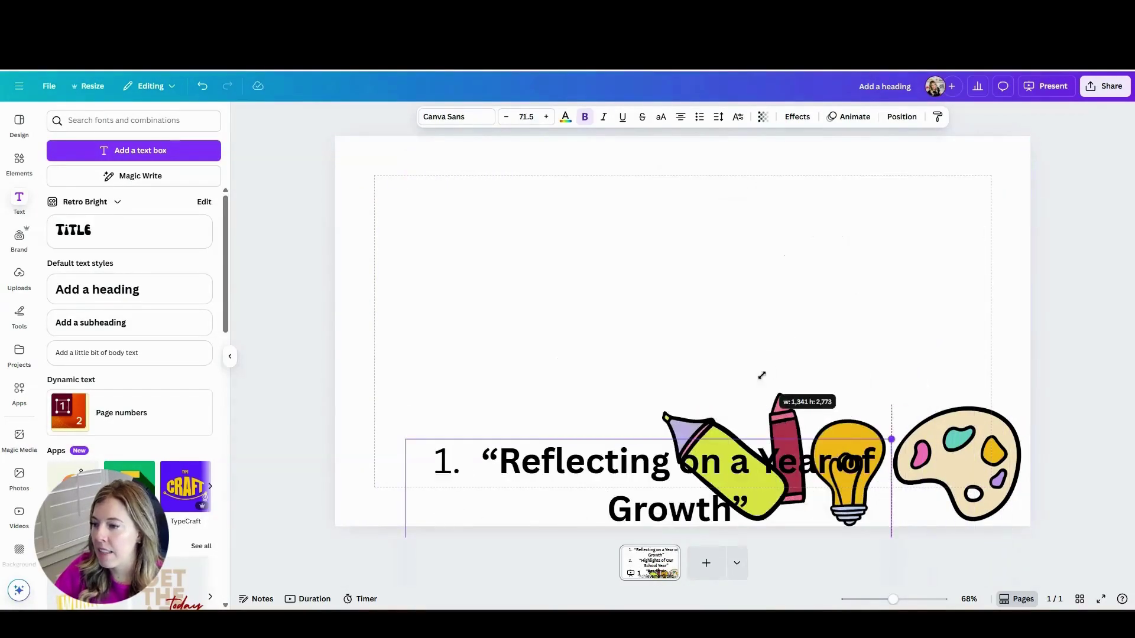
{"action": "left_click_drag", "start_coordinate": [575, 504], "coordinate": [616, 227]}
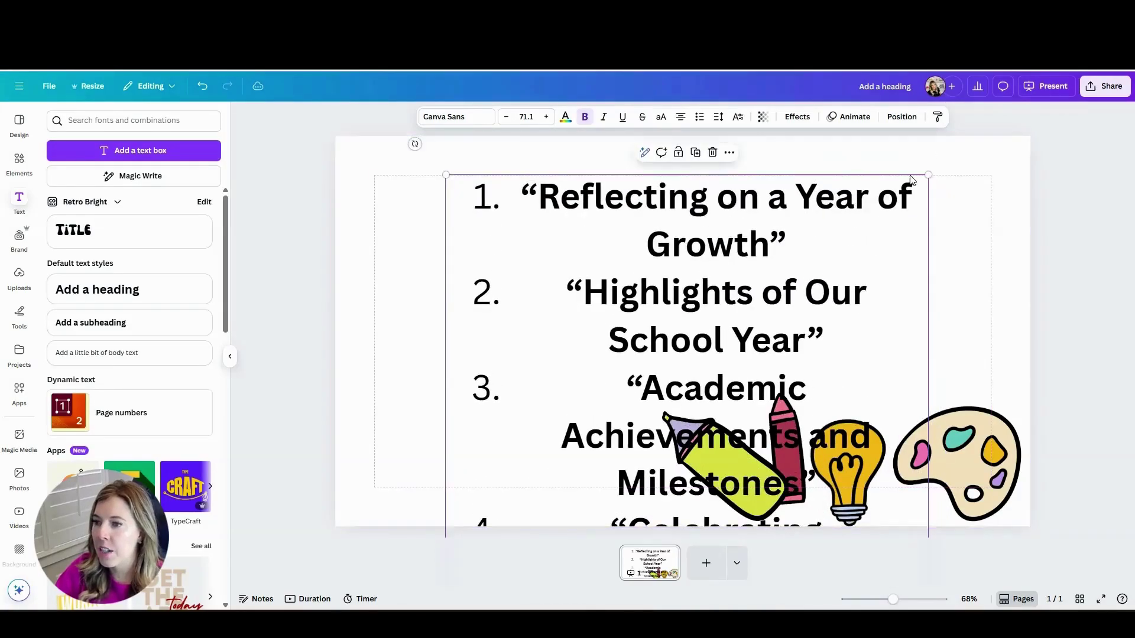
{"action": "left_click_drag", "start_coordinate": [927, 175], "coordinate": [827, 380]}
{"action": "left_click_drag", "start_coordinate": [805, 537], "coordinate": [758, 332]}
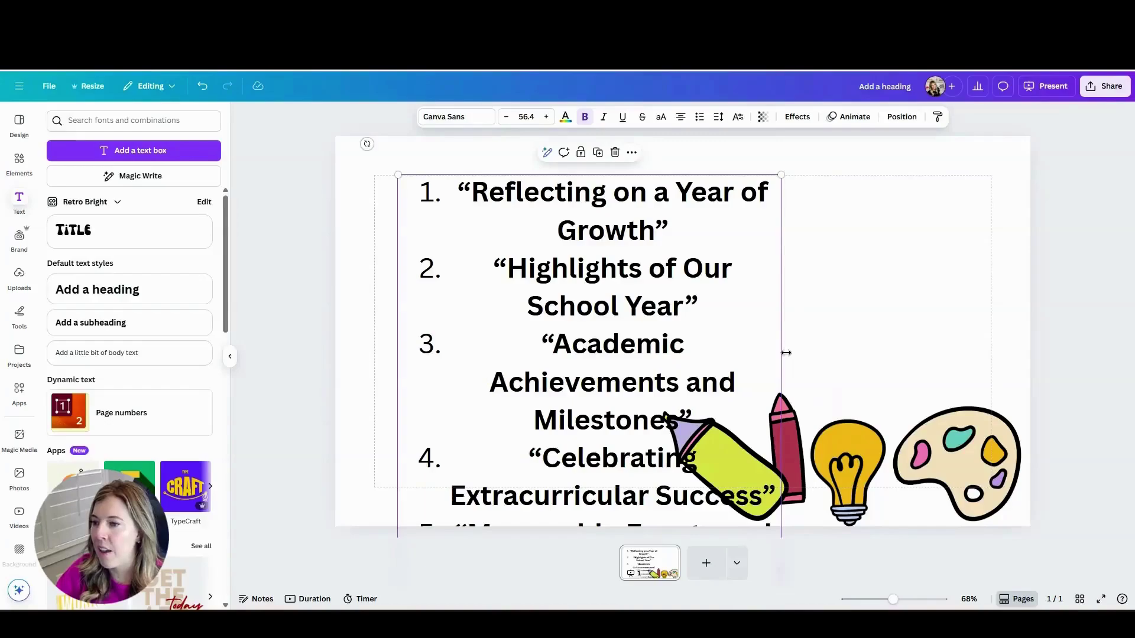